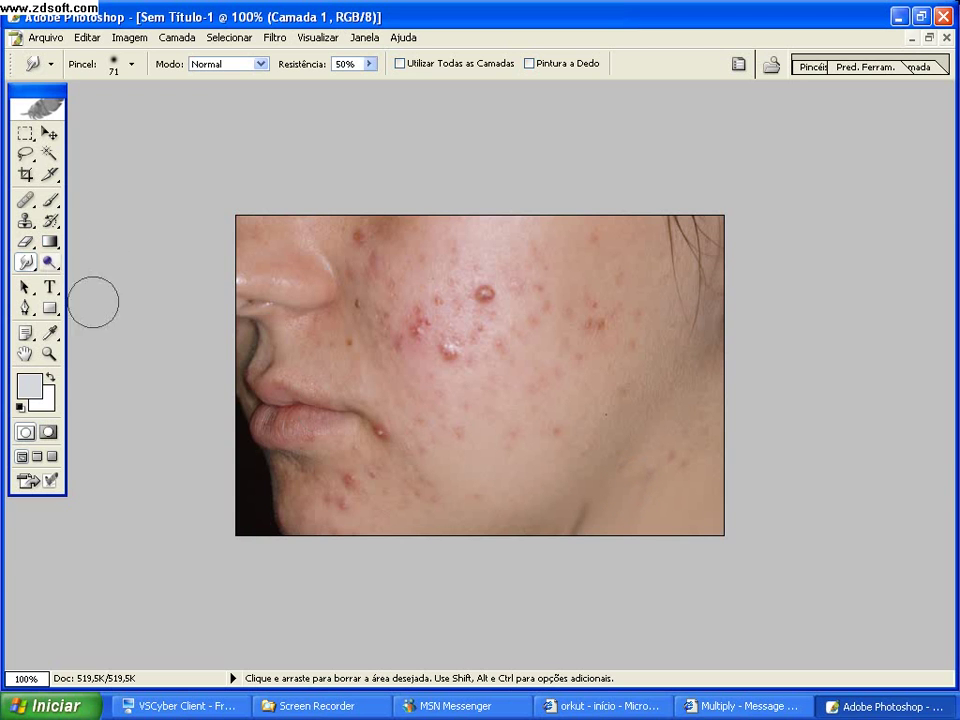
# Show the Layers panel and switch to the Blur tool.
pyautogui.press('F7')
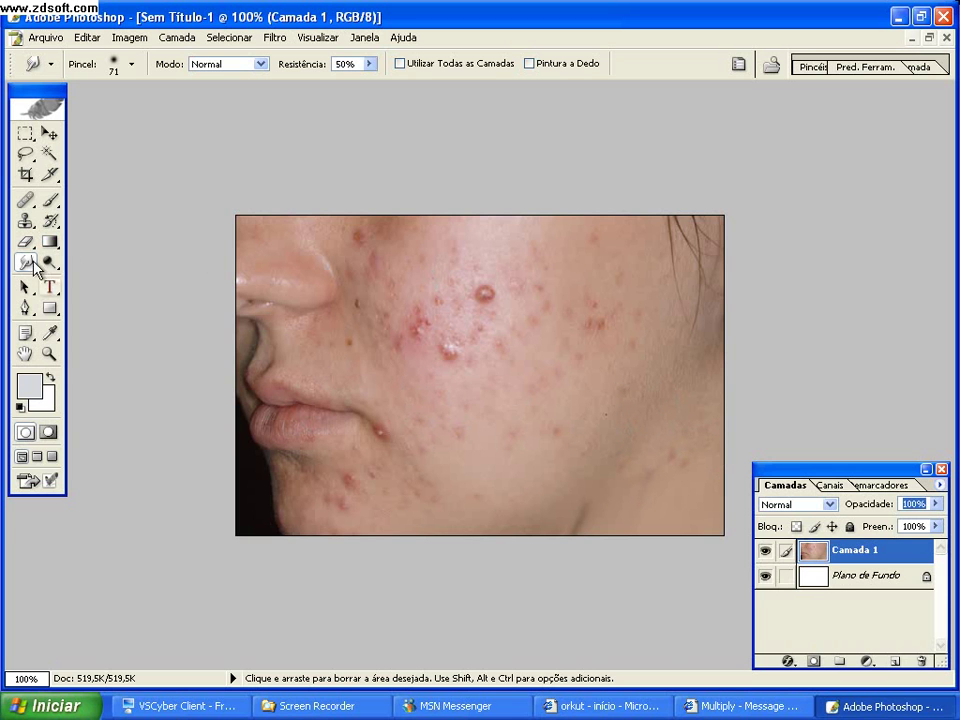
pyautogui.click(48, 262)
pyautogui.click(25, 262)
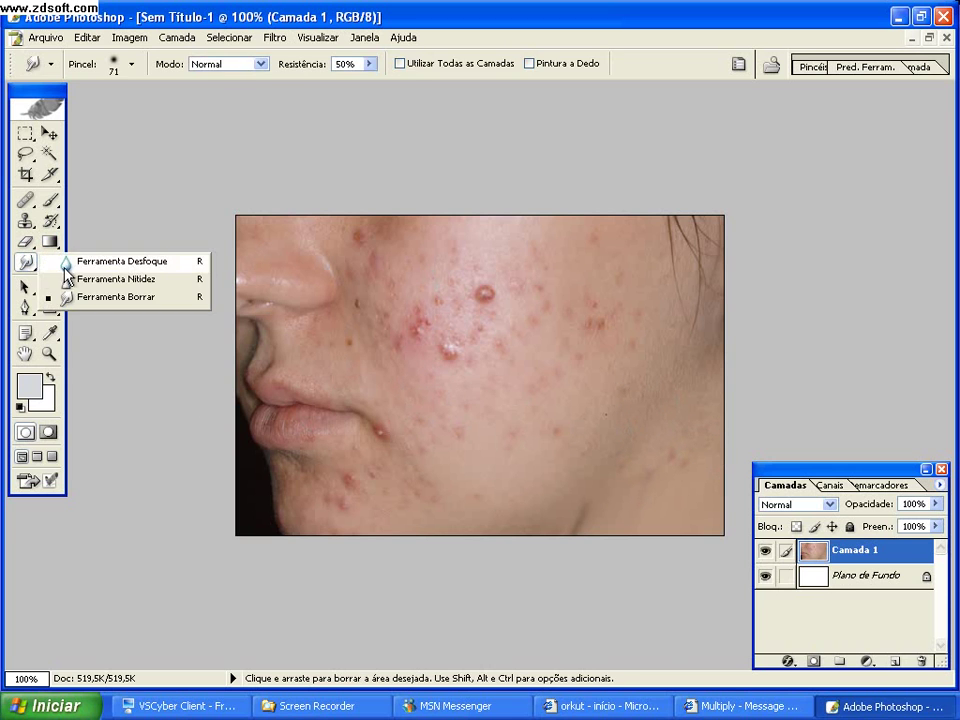
pyautogui.click(163, 257)
# Set the Blur brush to 22 px with large thumbnails, then select the Clone Stamp.
pyautogui.rightClick(400, 295)
pyautogui.moveTo(416, 322); pyautogui.dragTo(424, 322)
pyautogui.click(611, 304)
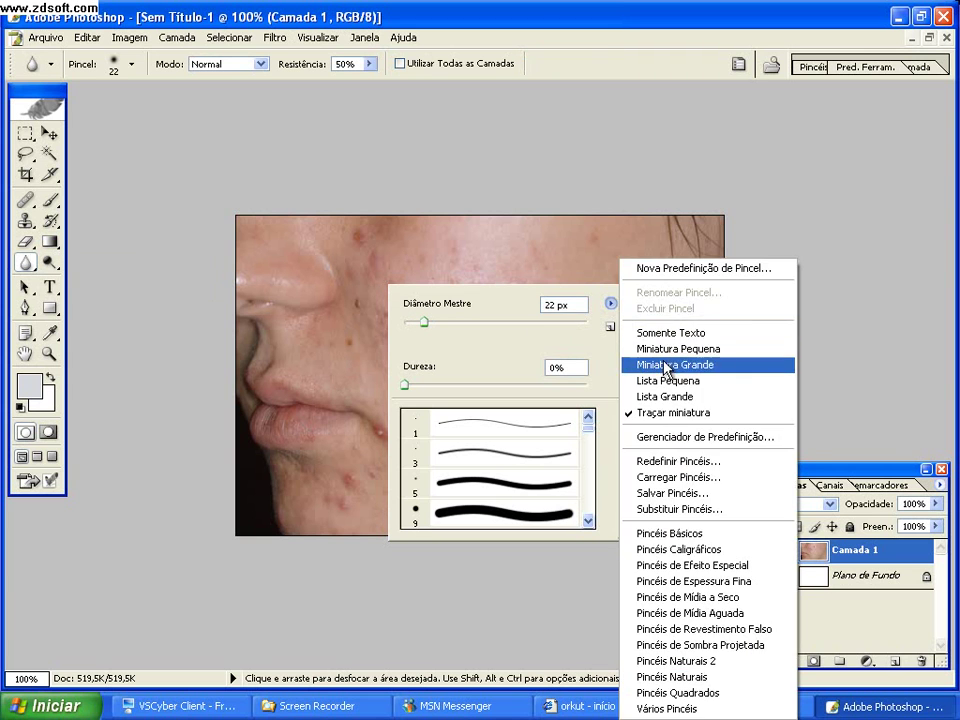
pyautogui.click(639, 364)
pyautogui.click(527, 47)
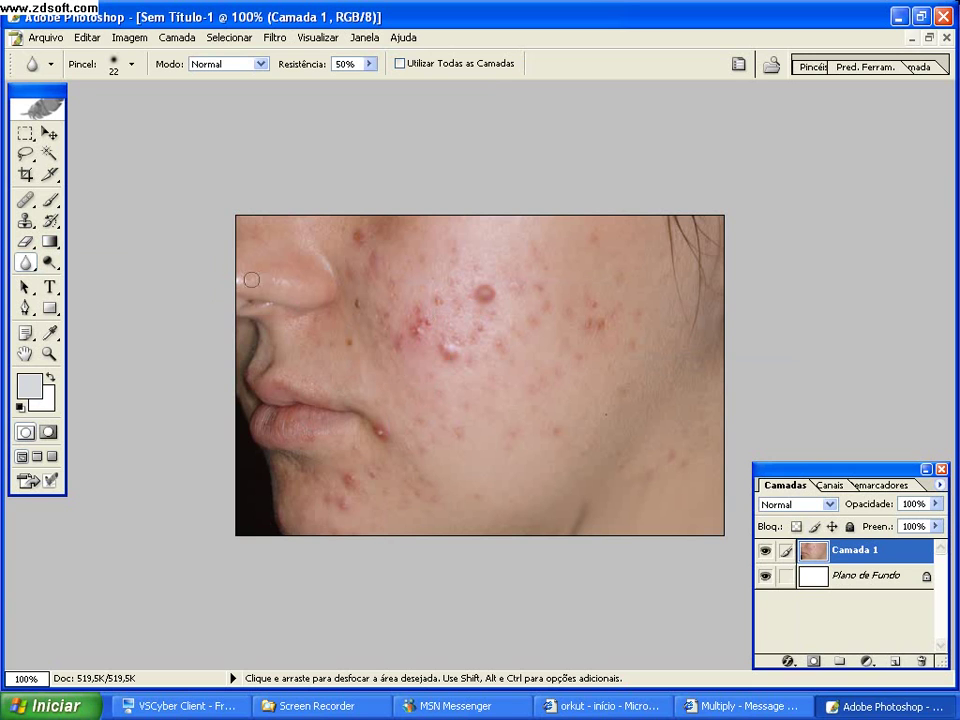
pyautogui.click(25, 220)
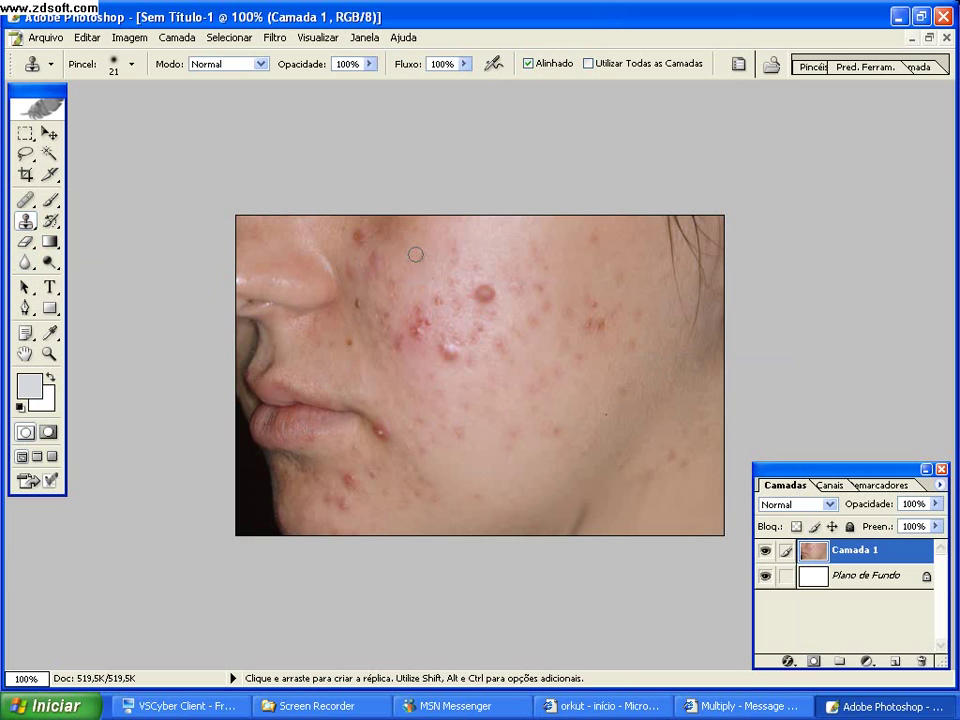
# Enlarge the Clone Stamp brush to 54 px and dismiss the missing-source warning.
pyautogui.rightClick(416, 256)
pyautogui.moveTo(472, 296); pyautogui.dragTo(489, 285)
pyautogui.click(469, 239)
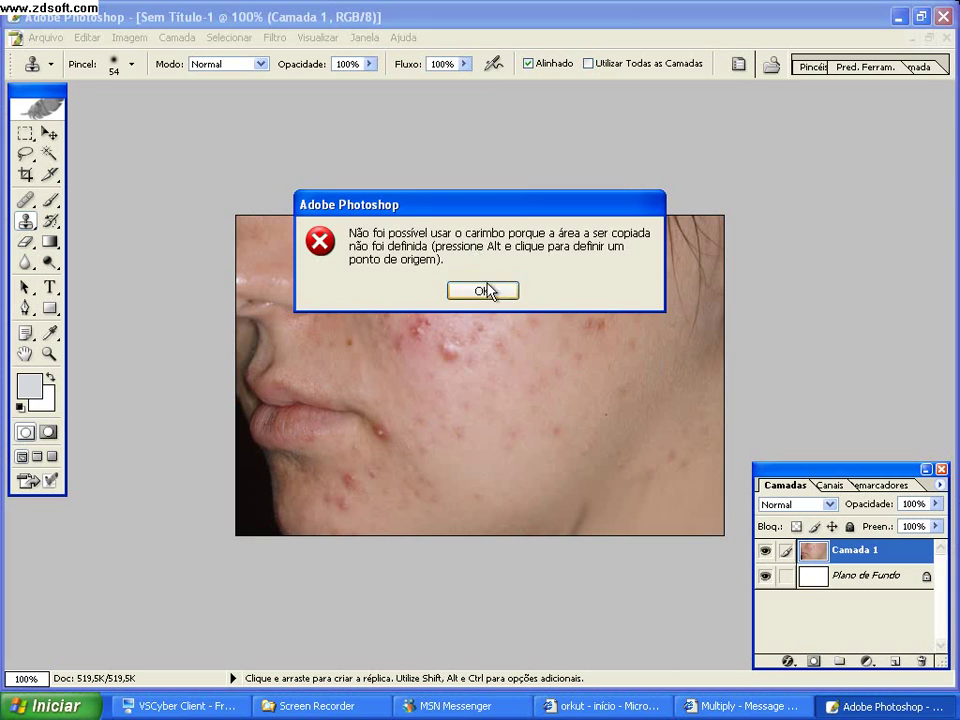
pyautogui.click(485, 289)
# Sample clean skin and clone over the large pimple and red cluster, undoing one stroke.
pyautogui.press('alt')
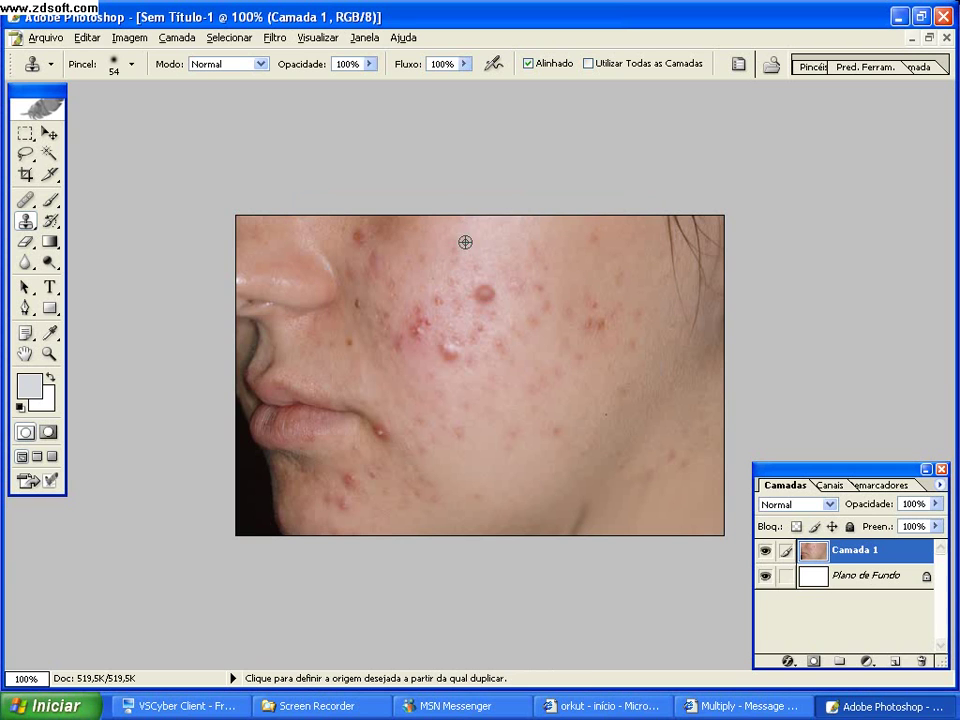
pyautogui.click(484, 289)
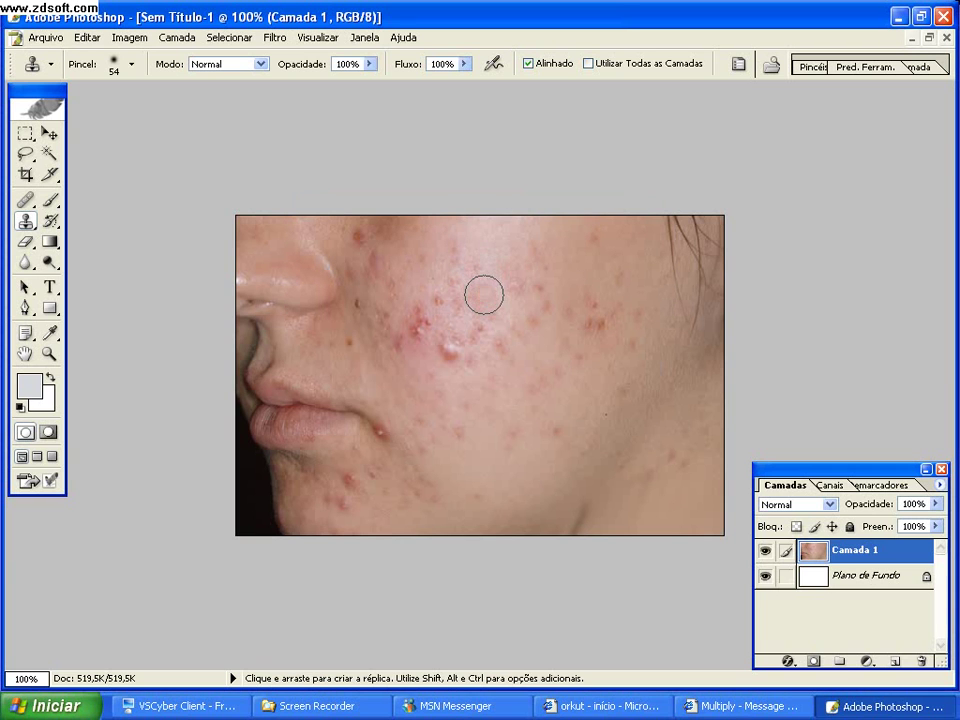
pyautogui.click(450, 345)
pyautogui.press('alt')
pyautogui.keyDown('alt'); pyautogui.click(430, 239); pyautogui.keyUp('alt')
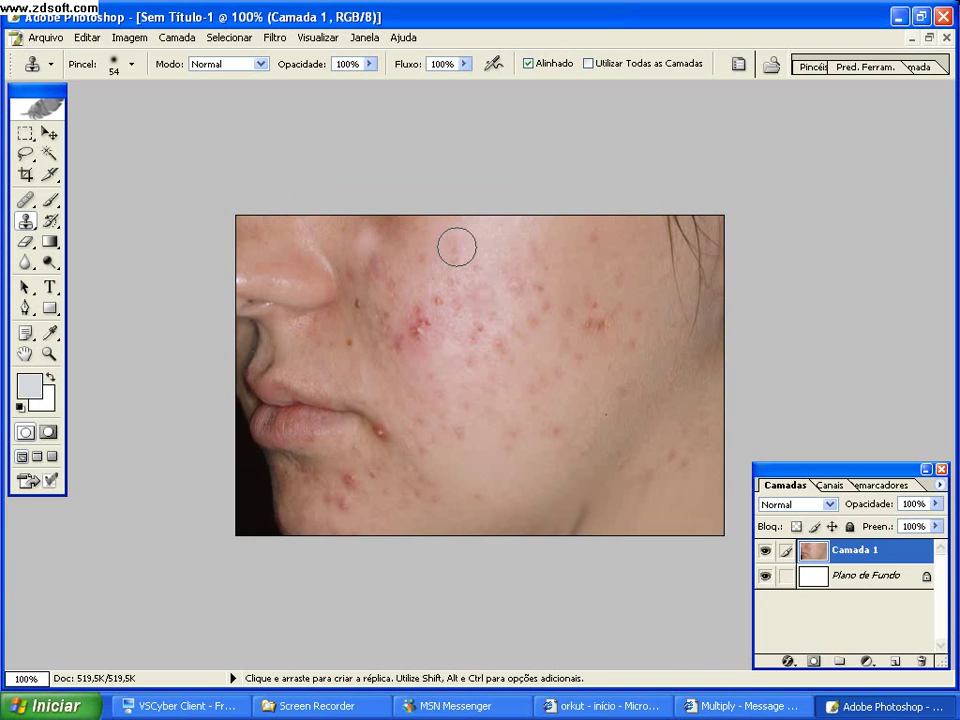
pyautogui.hotkey('ctrl', 'z')
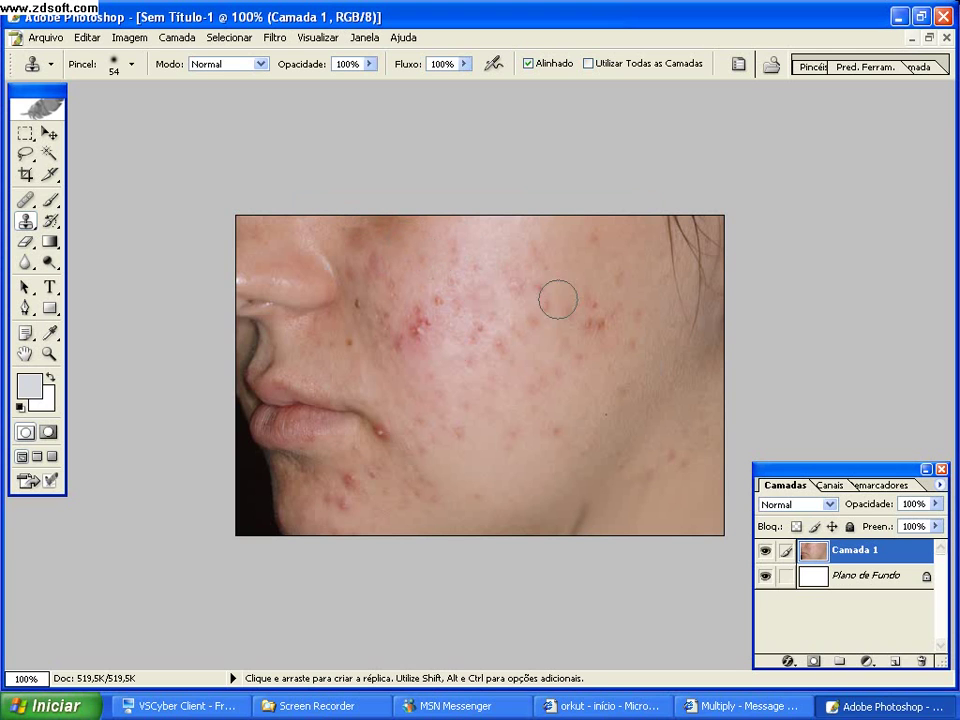
pyautogui.keyDown('alt'); pyautogui.click(481, 443); pyautogui.keyUp('alt')
# Clone clean skin over the lower-cheek and chin pimples.
pyautogui.keyDown('alt'); pyautogui.click(467, 443); pyautogui.keyUp('alt')
pyautogui.click(437, 399)
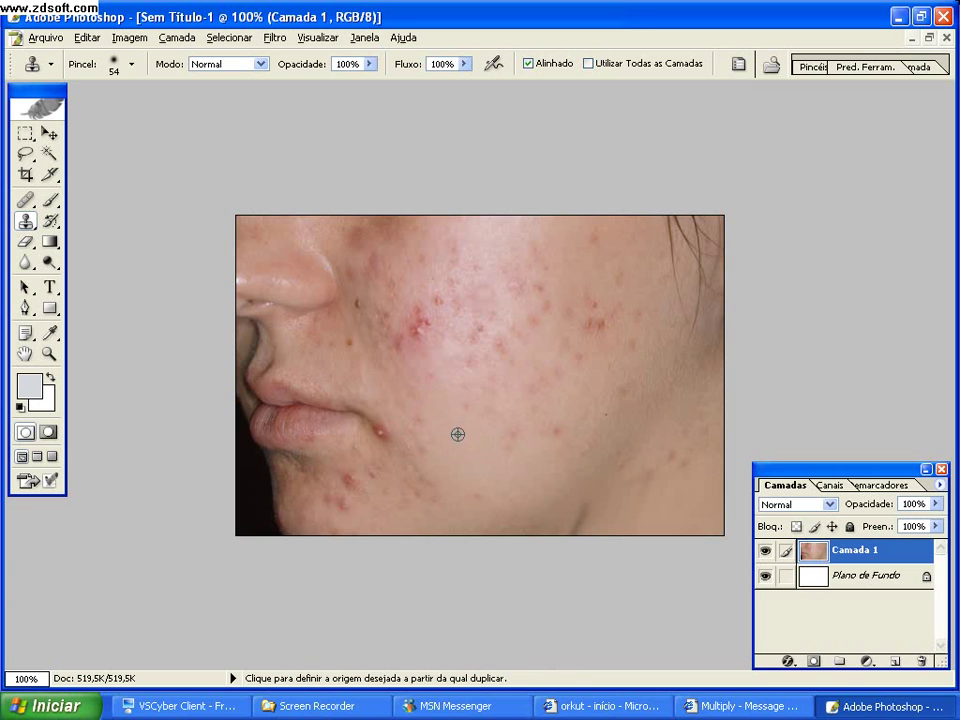
pyautogui.keyDown('alt'); pyautogui.click(454, 444); pyautogui.keyUp('alt')
pyautogui.click(420, 446)
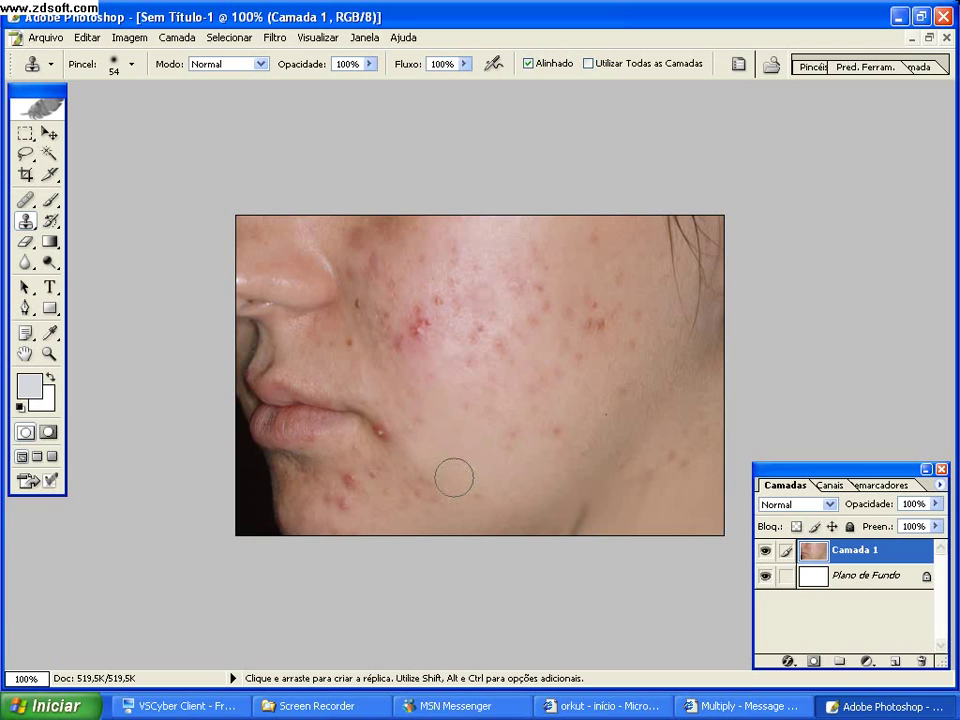
pyautogui.click(437, 486)
pyautogui.keyDown('alt'); pyautogui.click(429, 521); pyautogui.keyUp('alt')
pyautogui.keyDown('alt'); pyautogui.click(450, 497); pyautogui.keyUp('alt')
pyautogui.click(383, 485)
pyautogui.keyDown('alt'); pyautogui.click(371, 512); pyautogui.keyUp('alt')
pyautogui.click(352, 484)
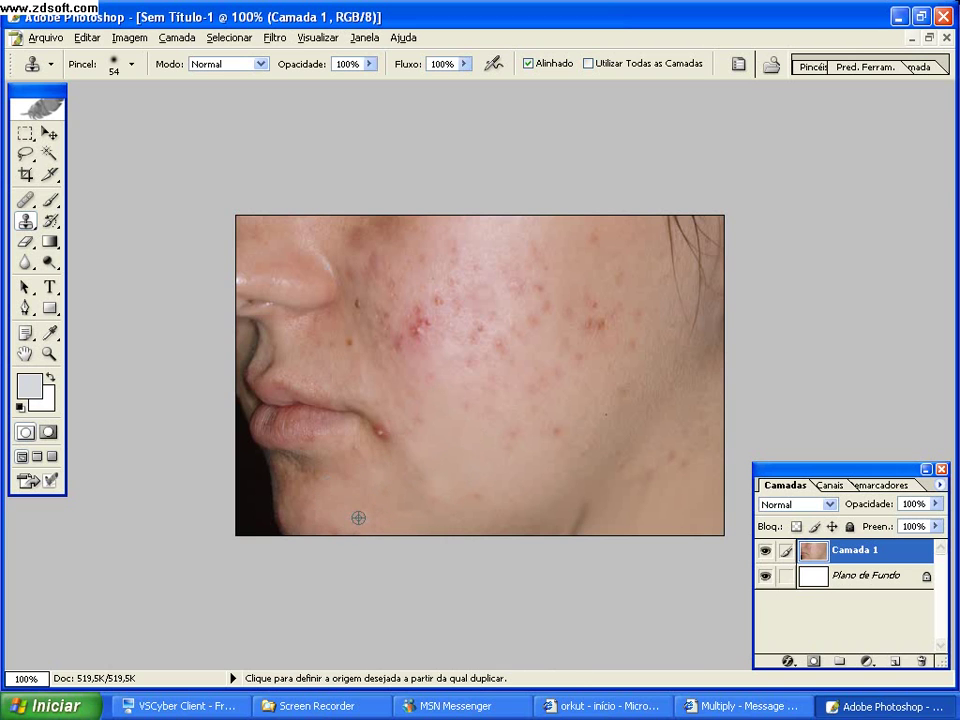
# Clone away the pimple beside the lip corner and upper-cheek spots, undoing a bad stroke.
pyautogui.keyDown('alt'); pyautogui.click(392, 480); pyautogui.keyUp('alt')
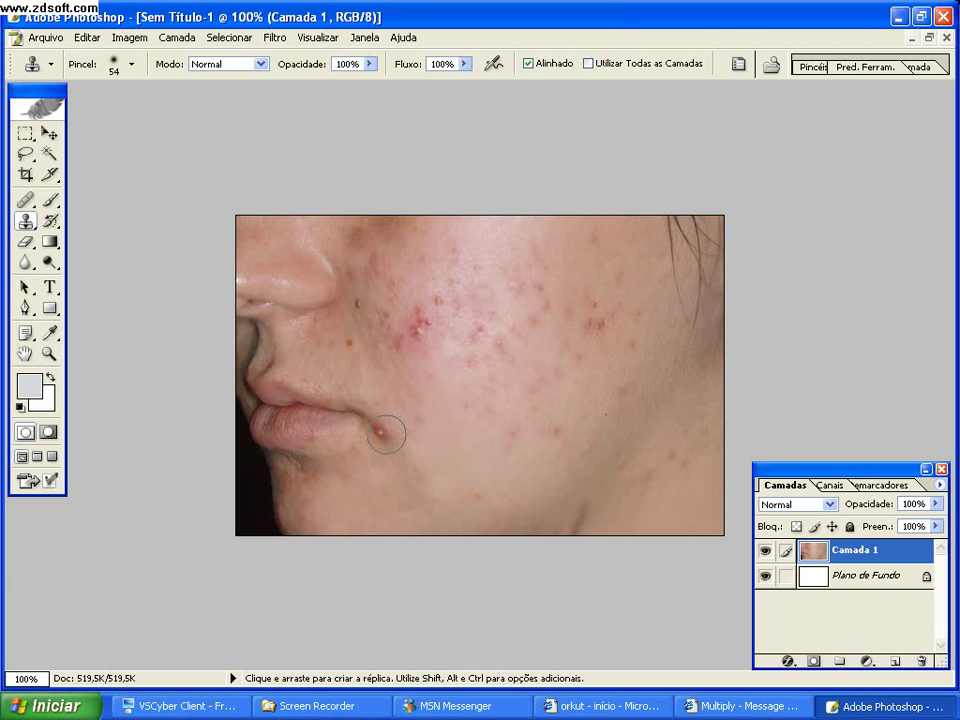
pyautogui.click(386, 434)
pyautogui.keyDown('alt'); pyautogui.click(439, 396); pyautogui.keyUp('alt')
pyautogui.click(418, 330)
pyautogui.keyDown('alt'); pyautogui.click(430, 374); pyautogui.keyUp('alt')
pyautogui.click(396, 338)
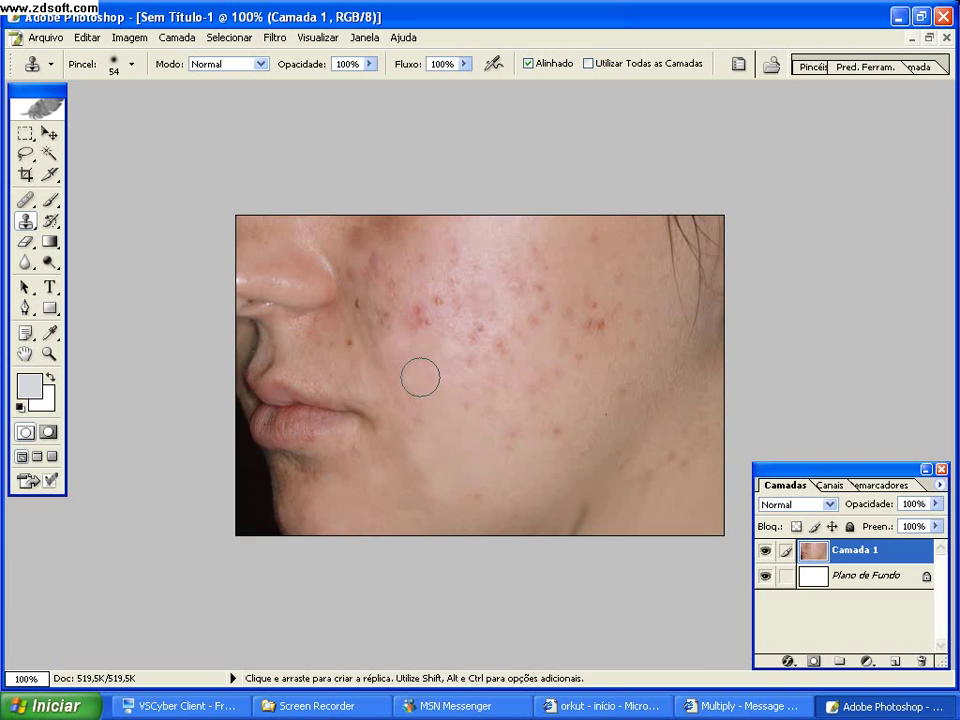
pyautogui.press('v')
pyautogui.hotkey('ctrl', 'z')
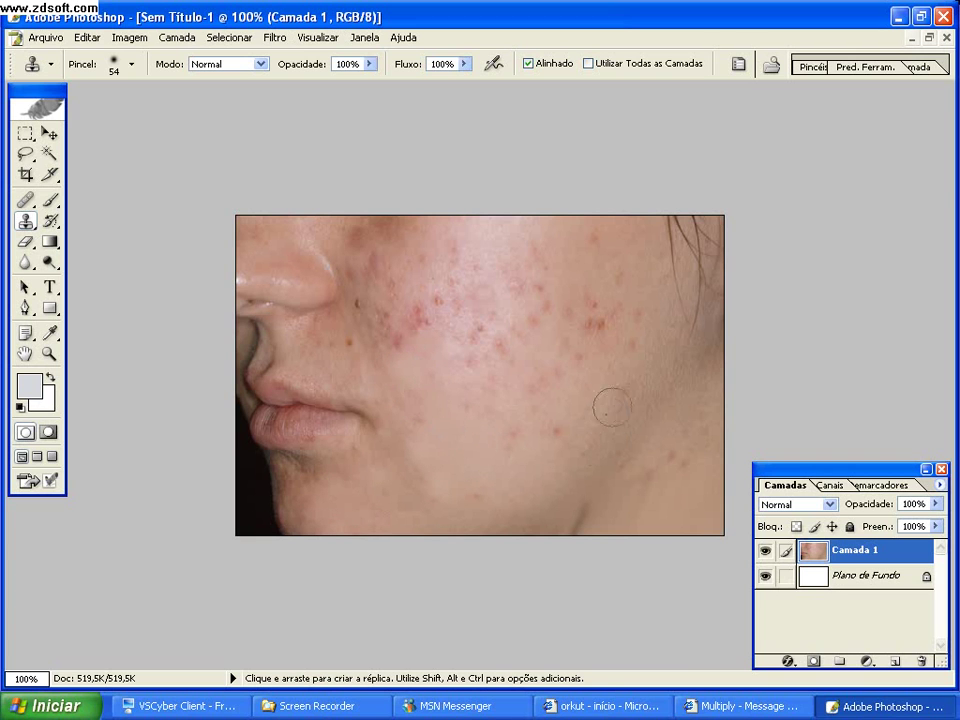
# Resample clean skin and clone over the spots on the right cheek.
pyautogui.keyDown('alt'); pyautogui.click(647, 386); pyautogui.keyUp('alt')
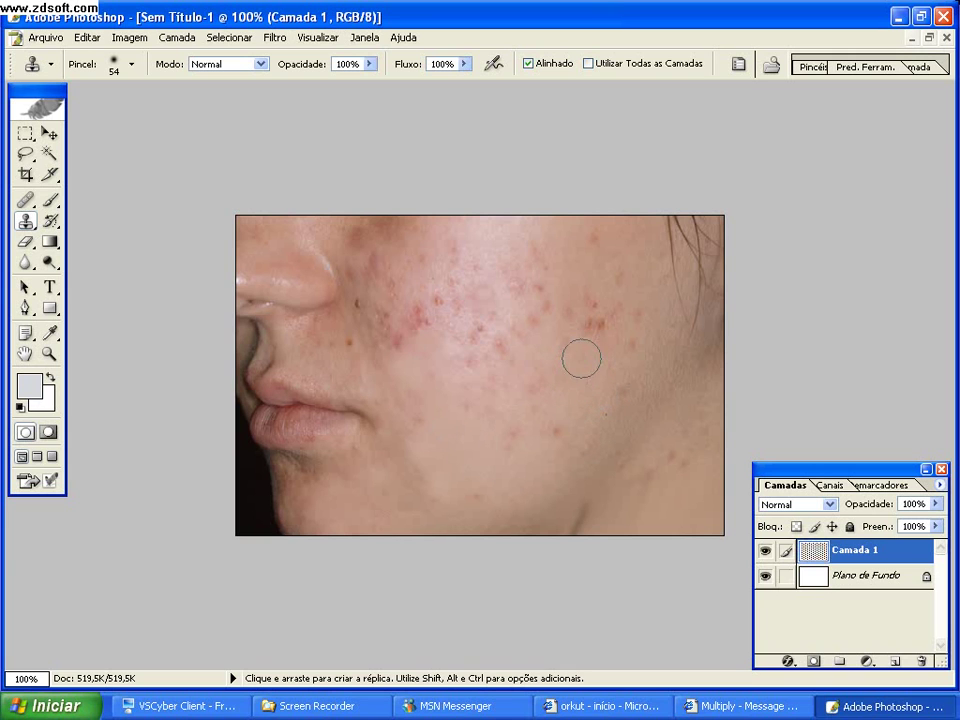
pyautogui.keyDown('alt'); pyautogui.click(596, 386); pyautogui.keyUp('alt')
pyautogui.keyDown('alt'); pyautogui.click(598, 358); pyautogui.keyUp('alt')
pyautogui.keyDown('alt'); pyautogui.click(596, 373); pyautogui.keyUp('alt')
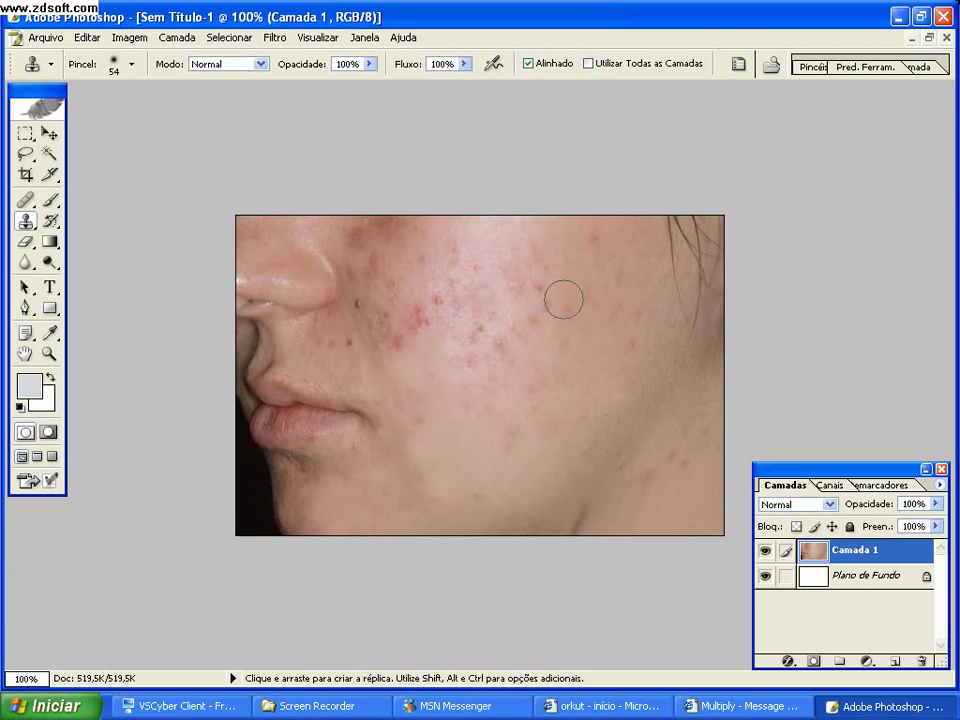
pyautogui.keyDown('alt'); pyautogui.click(576, 349); pyautogui.keyUp('alt')
pyautogui.keyDown('alt'); pyautogui.click(585, 336); pyautogui.keyUp('alt')
pyautogui.keyDown('alt'); pyautogui.click(611, 371); pyautogui.keyUp('alt')
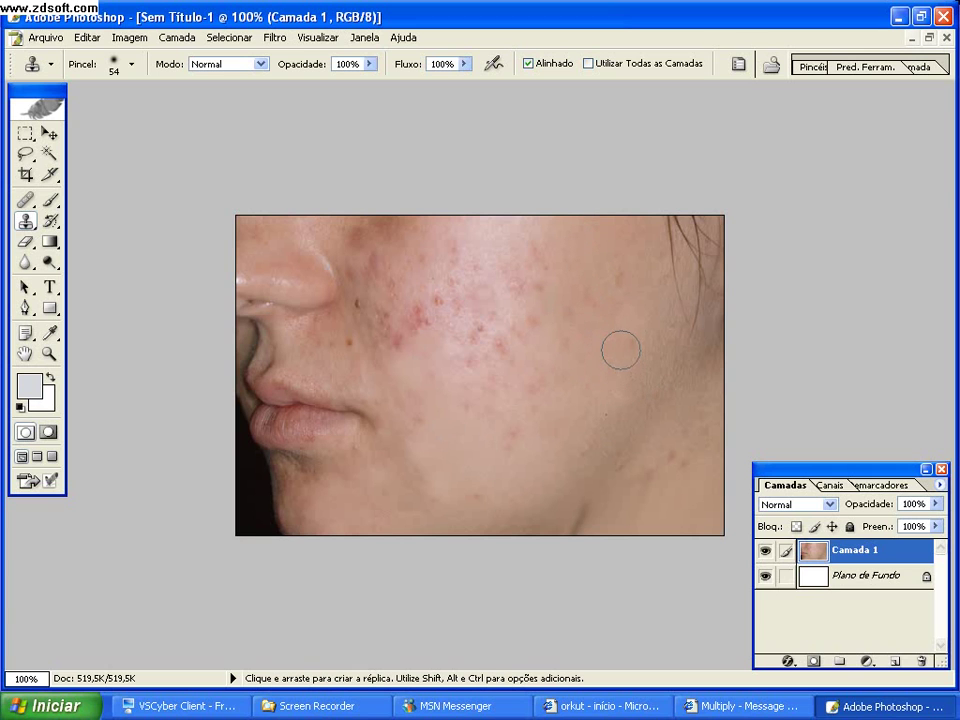
pyautogui.keyDown('alt'); pyautogui.click(583, 394); pyautogui.keyUp('alt')
# Sample clean skin and clone over the red cluster on the upper cheek.
pyautogui.keyDown('alt'); pyautogui.click(483, 410); pyautogui.keyUp('alt')
pyautogui.keyDown('alt'); pyautogui.click(504, 418); pyautogui.keyUp('alt')
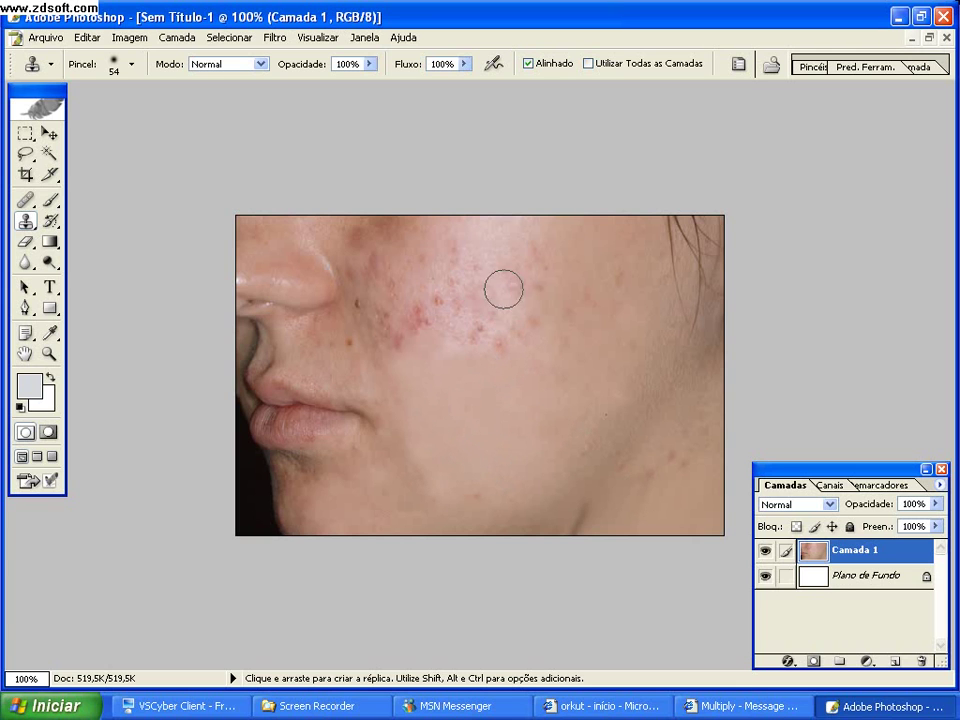
pyautogui.keyDown('alt'); pyautogui.click(465, 255); pyautogui.keyUp('alt')
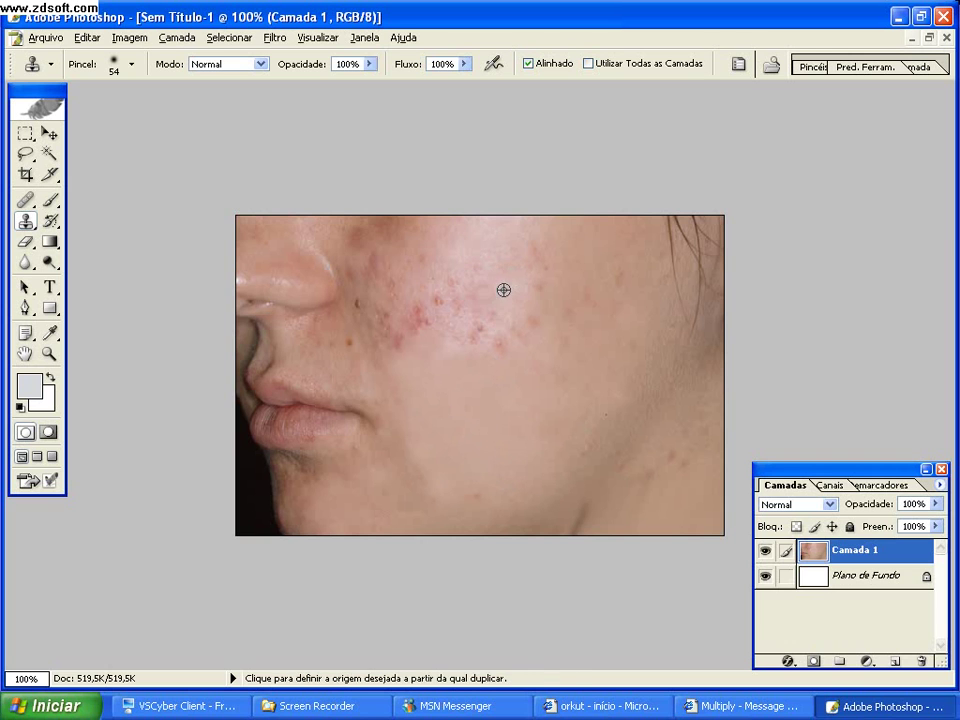
pyautogui.keyDown('alt'); pyautogui.click(487, 273); pyautogui.keyUp('alt')
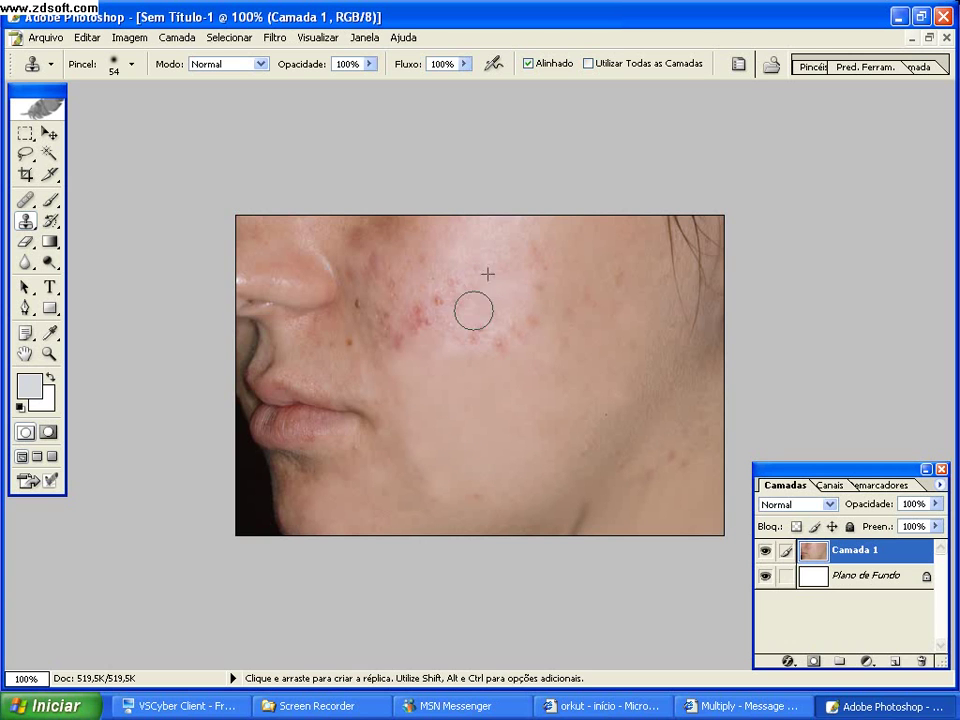
pyautogui.keyDown('alt'); pyautogui.click(469, 296); pyautogui.keyUp('alt')
pyautogui.click(471, 332)
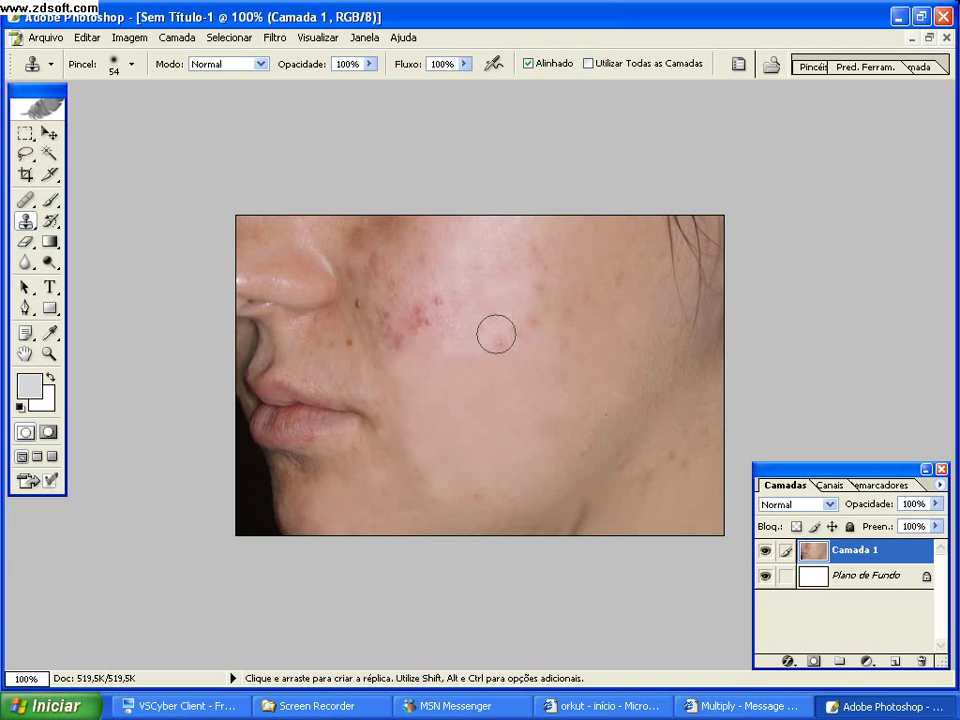
pyautogui.keyDown('alt'); pyautogui.click(495, 317); pyautogui.keyUp('alt')
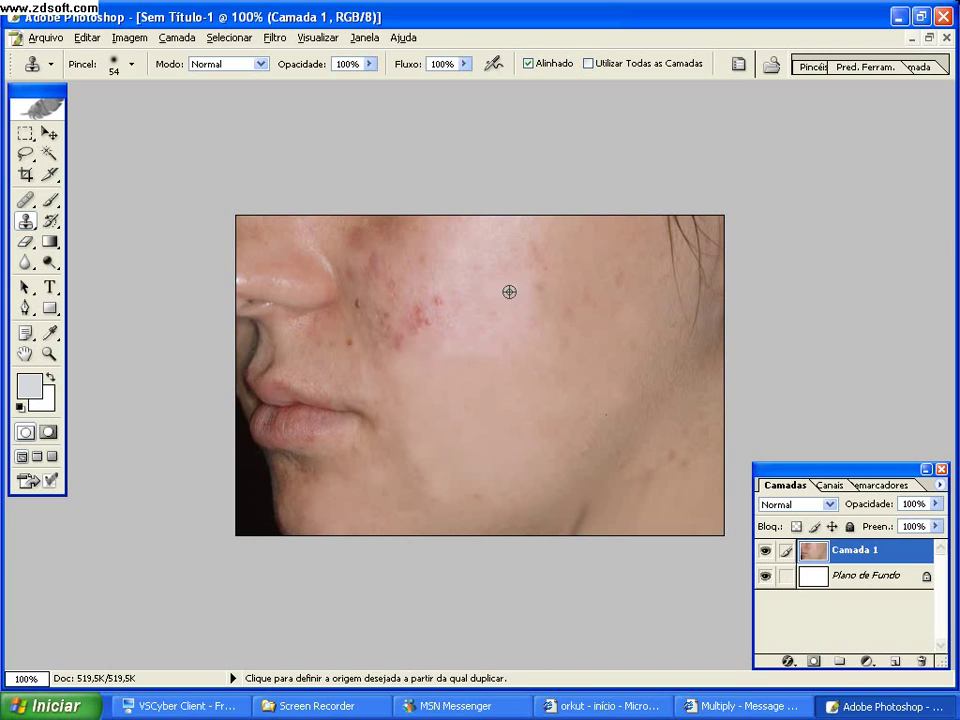
# Clone over the spots near the nose and the remaining red acne spots.
pyautogui.keyDown('alt'); pyautogui.click(489, 287); pyautogui.keyUp('alt')
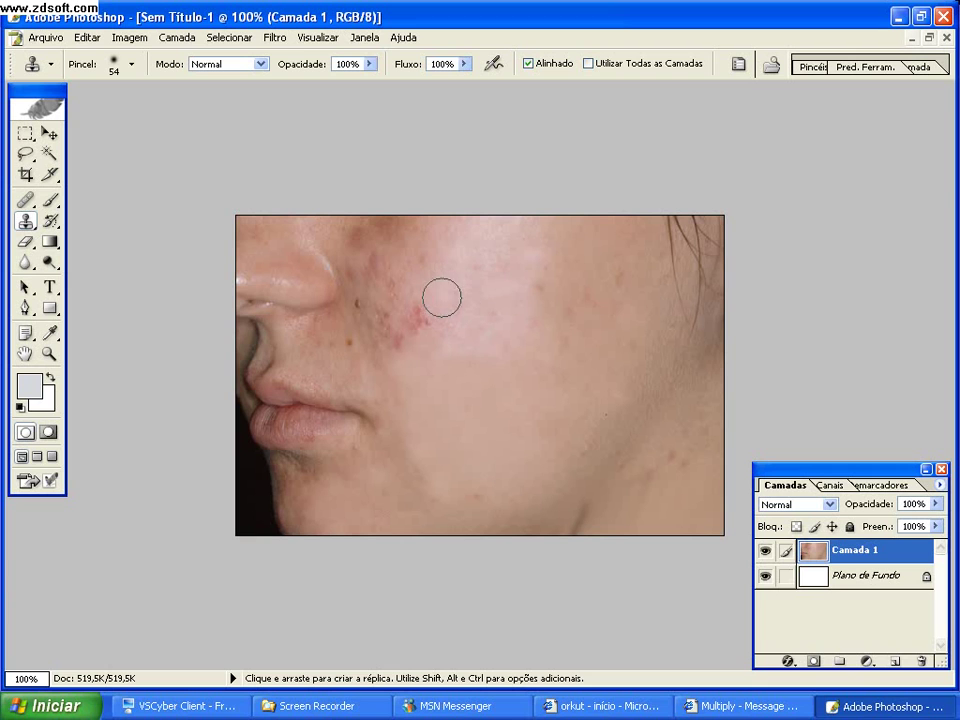
pyautogui.keyDown('alt'); pyautogui.click(439, 253); pyautogui.keyUp('alt')
pyautogui.keyDown('alt'); pyautogui.click(424, 259); pyautogui.keyUp('alt')
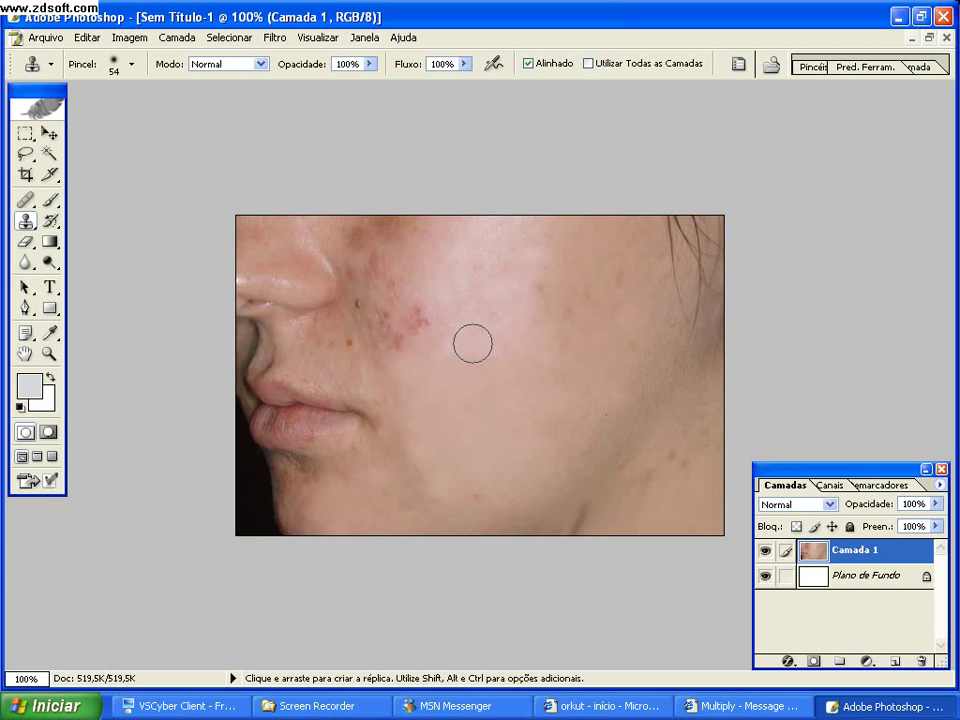
pyautogui.keyDown('alt'); pyautogui.click(429, 354); pyautogui.keyUp('alt')
pyautogui.moveTo(414, 320); pyautogui.dragTo(420, 332)
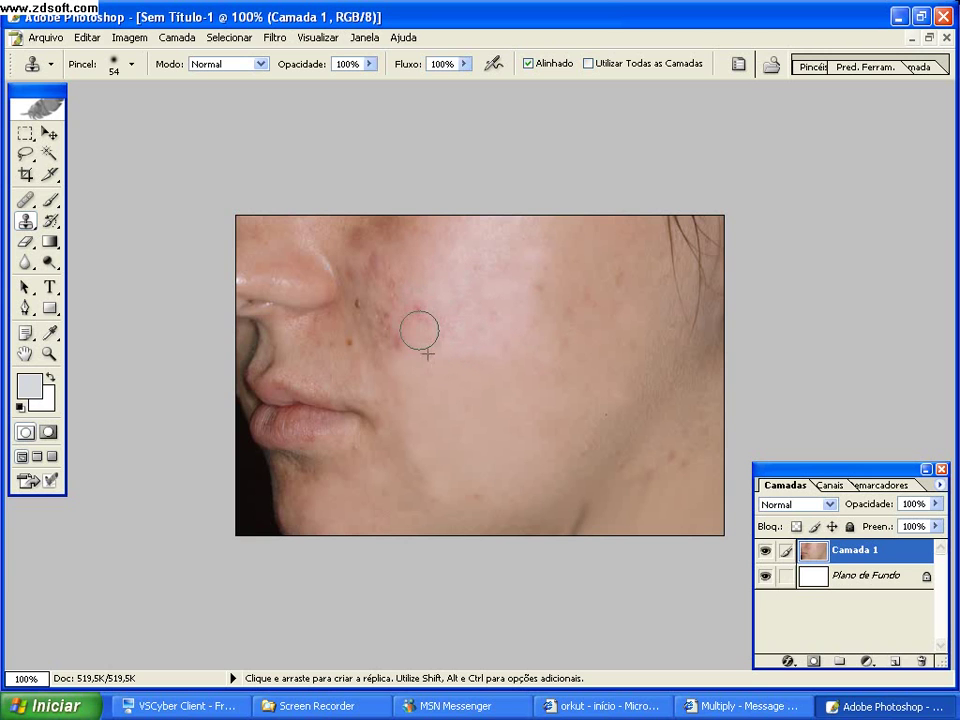
pyautogui.keyDown('alt'); pyautogui.click(429, 350); pyautogui.keyUp('alt')
pyautogui.click(424, 320)
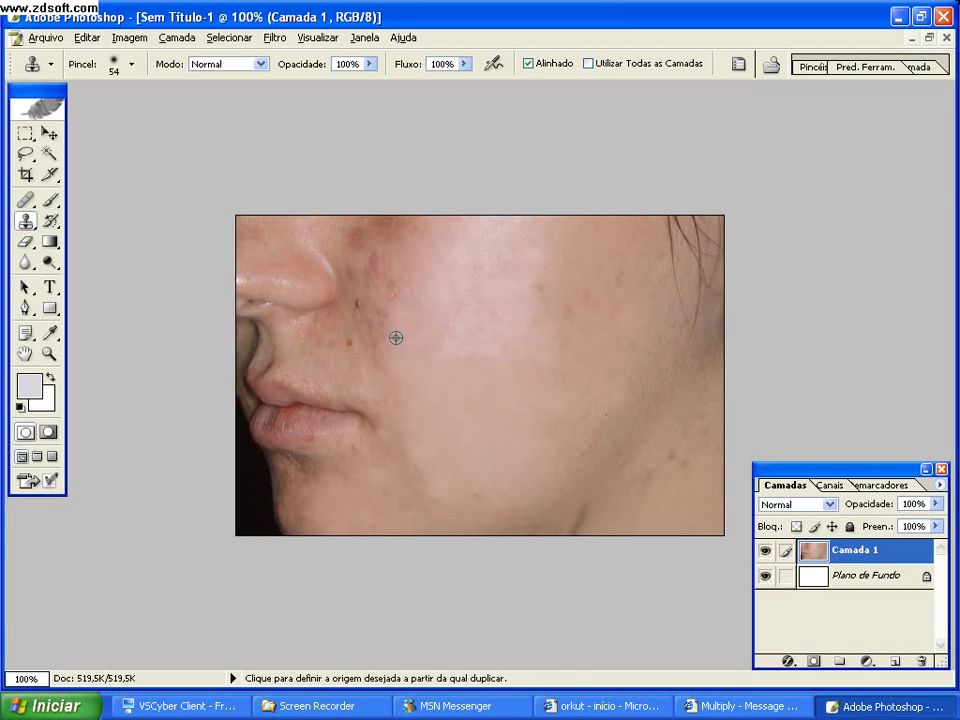
pyautogui.keyDown('alt'); pyautogui.click(397, 331); pyautogui.keyUp('alt')
pyautogui.keyDown('alt'); pyautogui.click(320, 229); pyautogui.keyUp('alt')
pyautogui.press('ctrl')
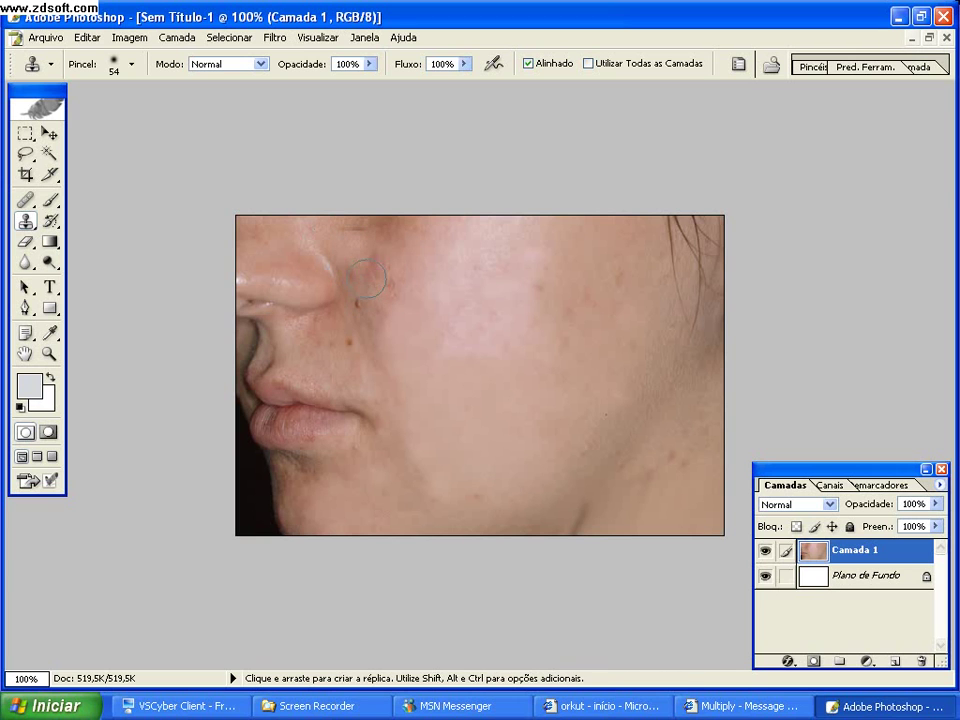
# Shrink the Clone Stamp brush to 34 px.
pyautogui.rightClick(367, 275)
pyautogui.click(419, 293)
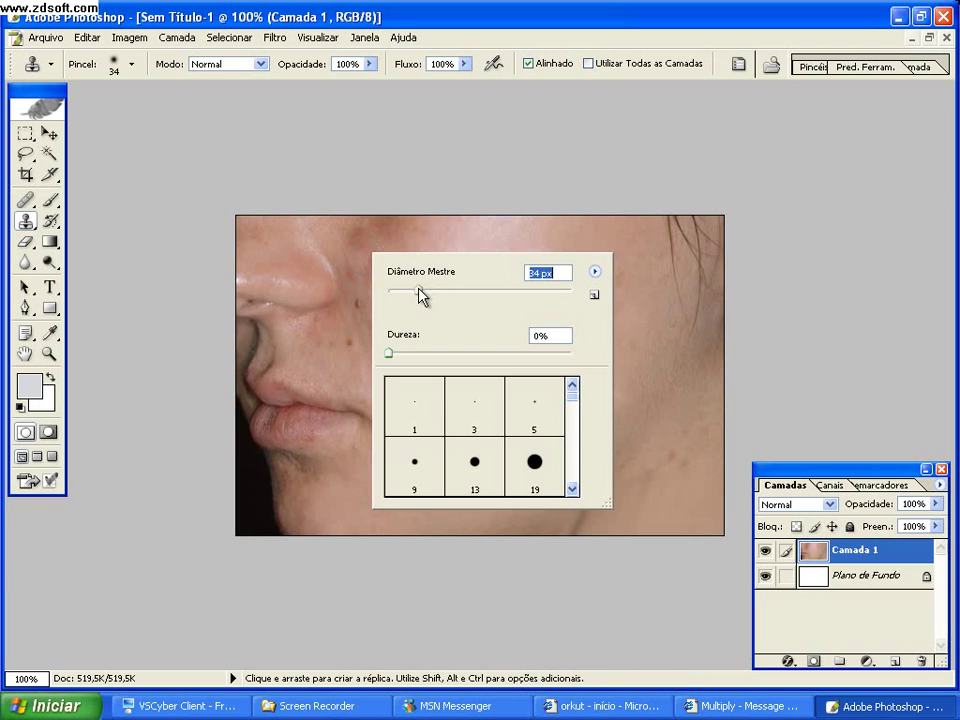
pyautogui.press('Return')
# Sample clear skin repeatedly and stamp away the small dark spots beside the nose.
pyautogui.keyDown('alt'); pyautogui.click(343, 250); pyautogui.keyUp('alt')
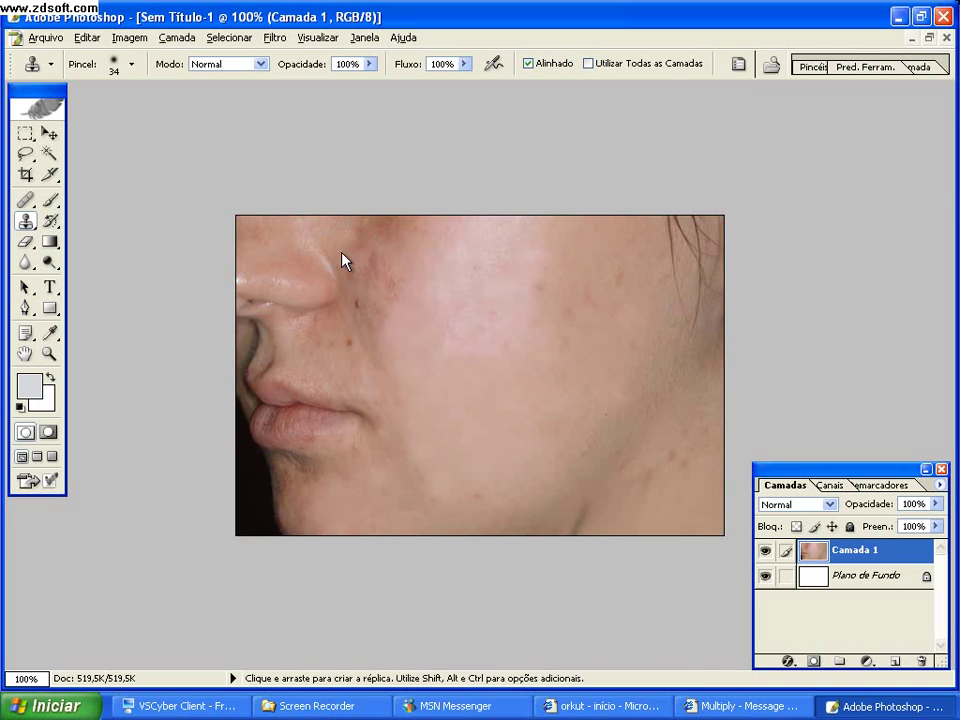
pyautogui.keyDown('alt'); pyautogui.click(343, 255); pyautogui.keyUp('alt')
pyautogui.keyDown('alt'); pyautogui.click(356, 265); pyautogui.keyUp('alt')
pyautogui.keyDown('alt'); pyautogui.click(358, 261); pyautogui.keyUp('alt')
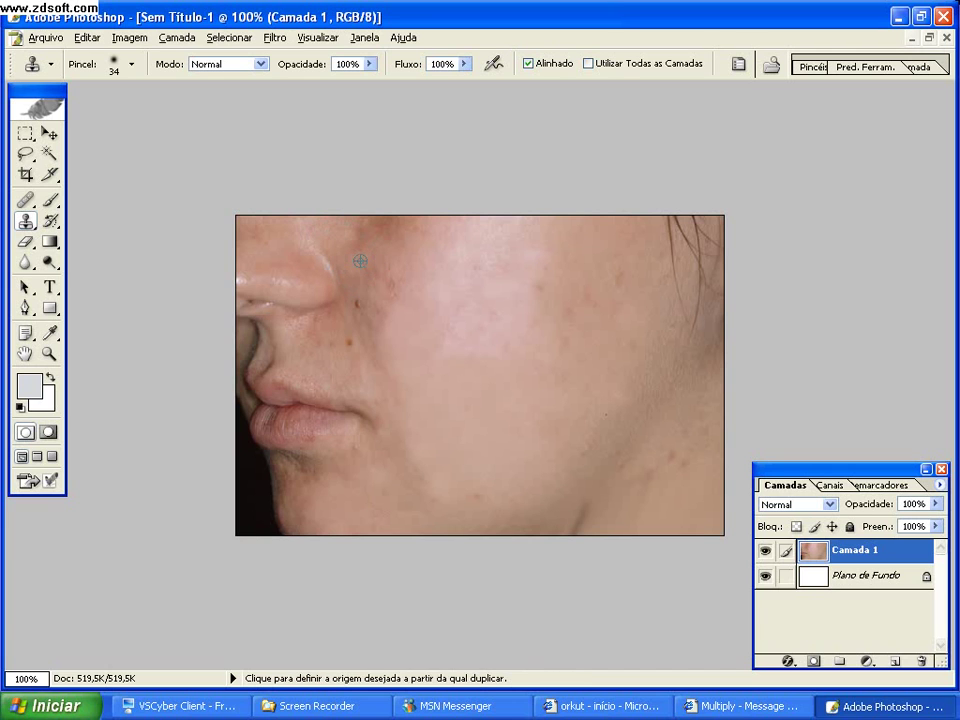
pyautogui.keyDown('alt'); pyautogui.click(351, 279); pyautogui.keyUp('alt')
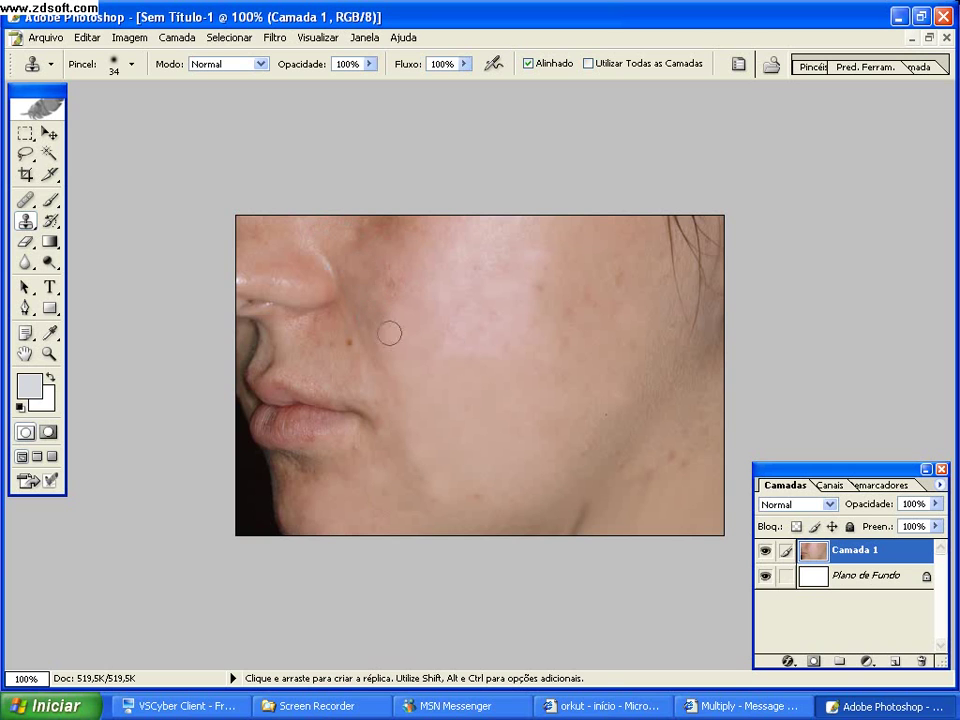
pyautogui.keyDown('alt'); pyautogui.click(405, 266); pyautogui.keyUp('alt')
pyautogui.click(390, 268)
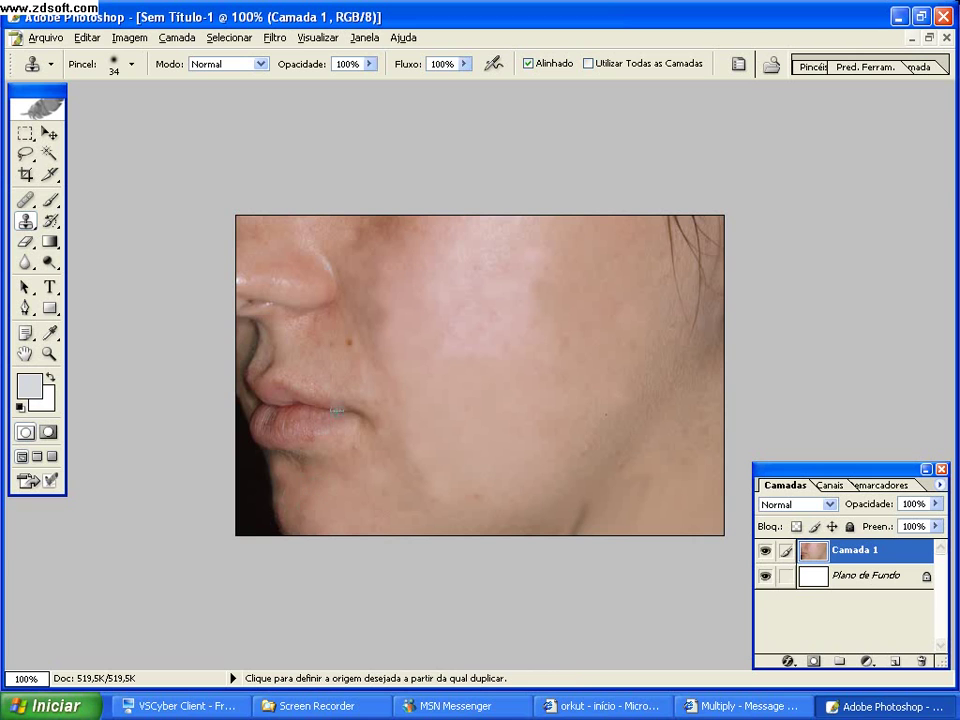
pyautogui.keyDown('alt'); pyautogui.click(338, 374); pyautogui.keyUp('alt')
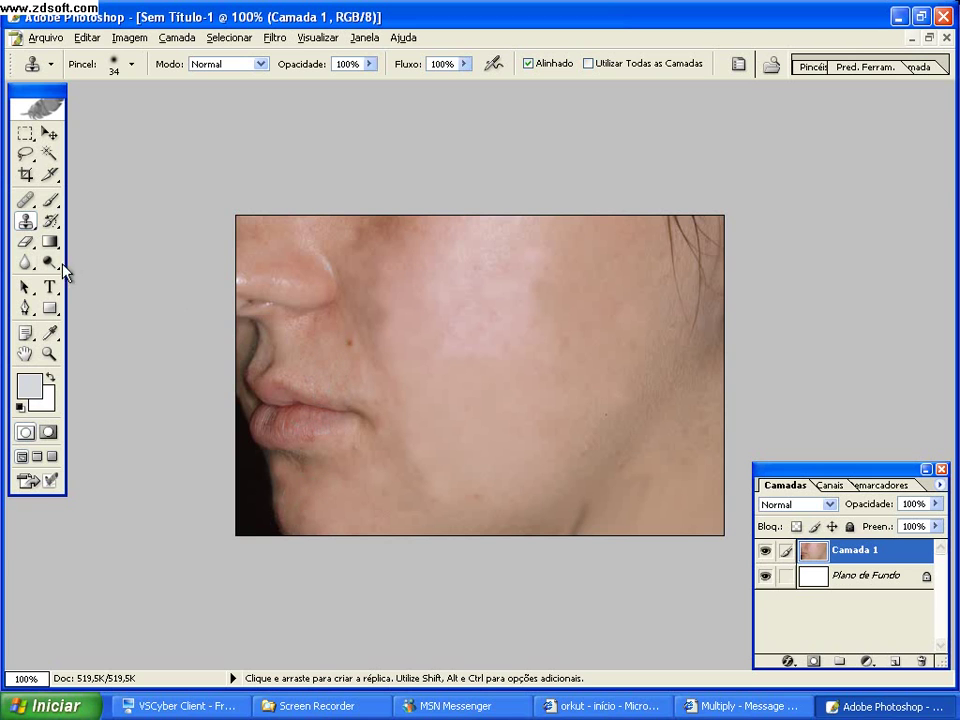
# Blur across the cheek with a 65 px Blur brush.
pyautogui.click(25, 262)
pyautogui.rightClick(488, 297)
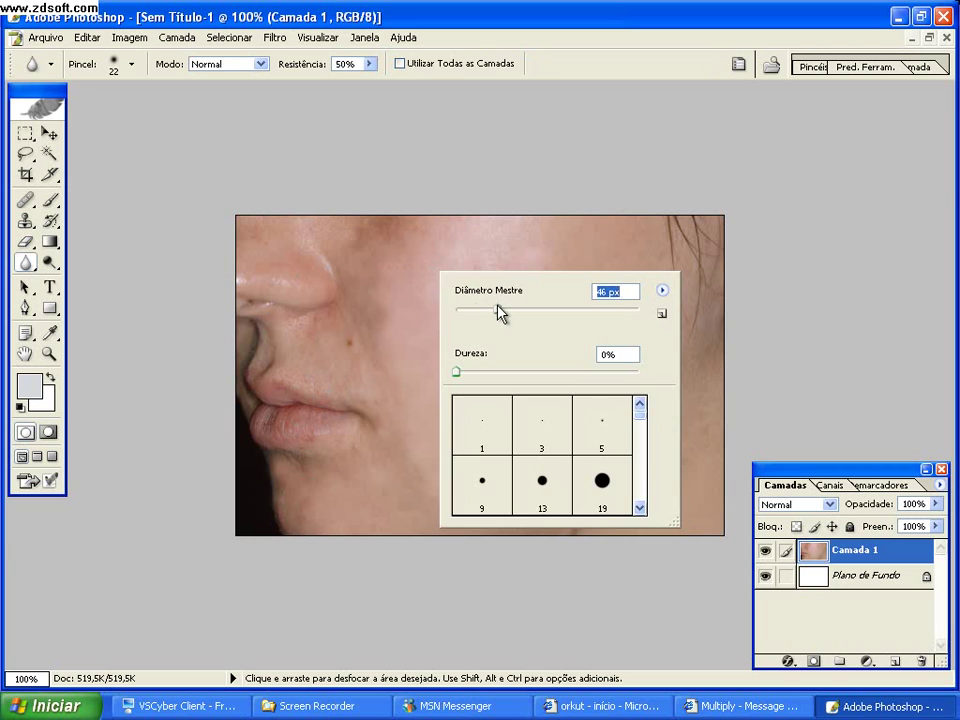
pyautogui.rightClick(429, 318)
pyautogui.click(304, 200)
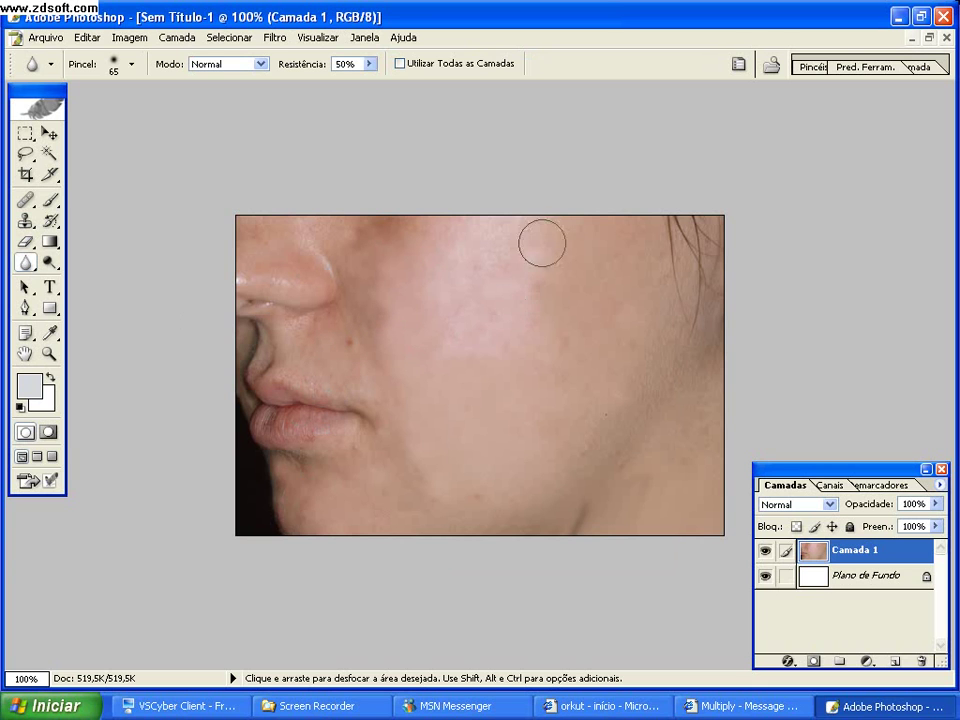
pyautogui.moveTo(562, 275); pyautogui.dragTo(459, 390)
# Enlarge the Blur brush to 69 px and blur the cheek further.
pyautogui.rightClick(413, 306)
pyautogui.moveTo(496, 342); pyautogui.dragTo(500, 342)
pyautogui.press('Return')
pyautogui.moveTo(265, 345); pyautogui.dragTo(335, 342)
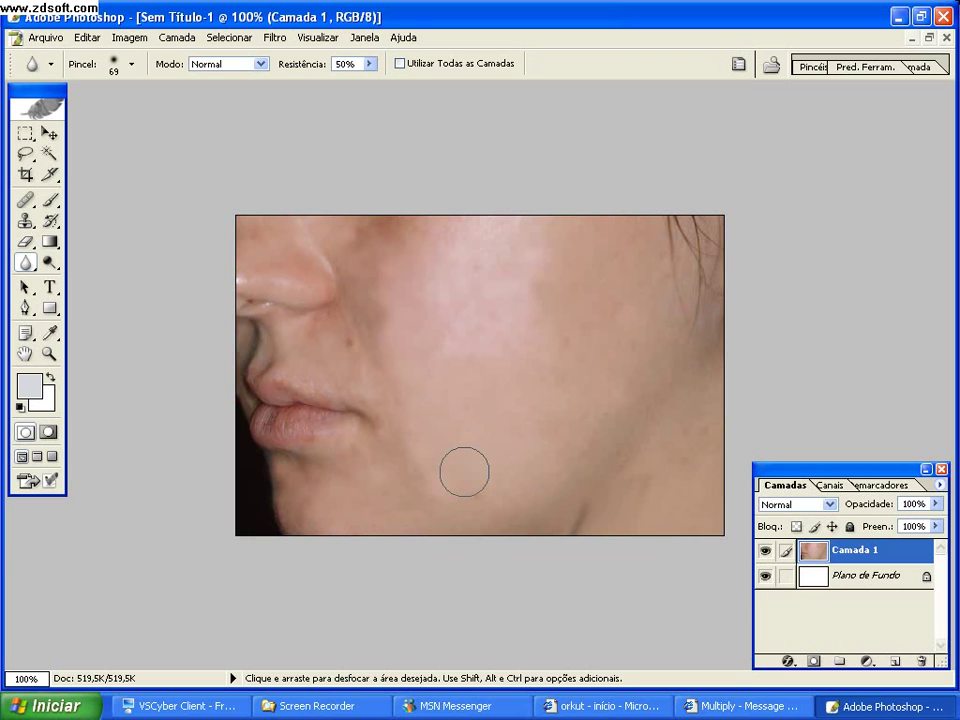
# Lighten the cheek beside the nose with a 161 px Dodge brush.
pyautogui.click(49, 262)
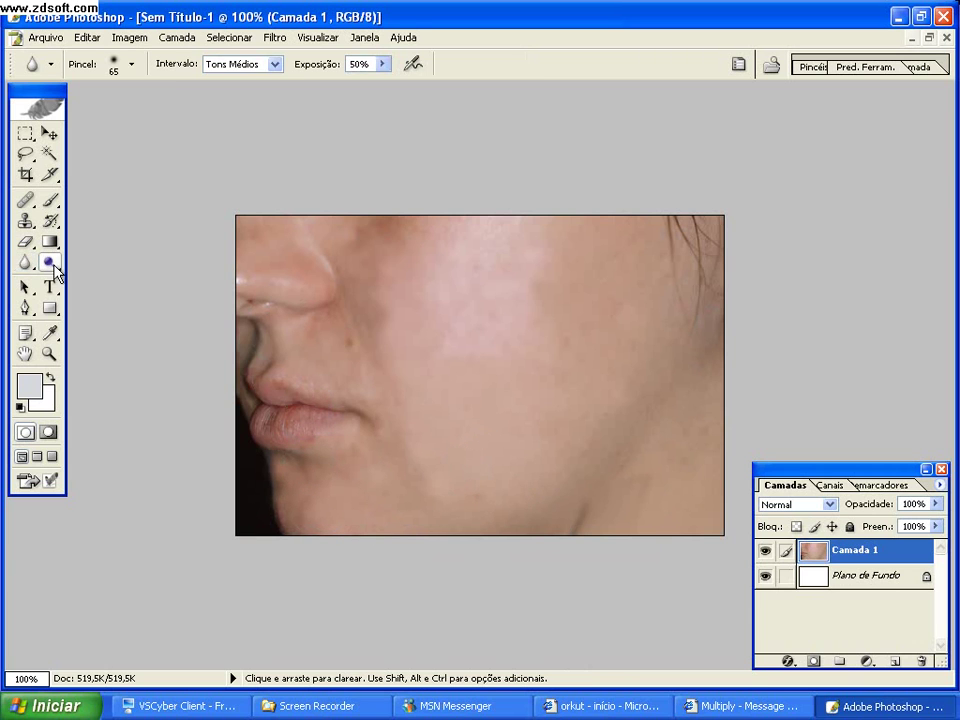
pyautogui.rightClick(416, 297)
pyautogui.moveTo(536, 337); pyautogui.dragTo(572, 107)
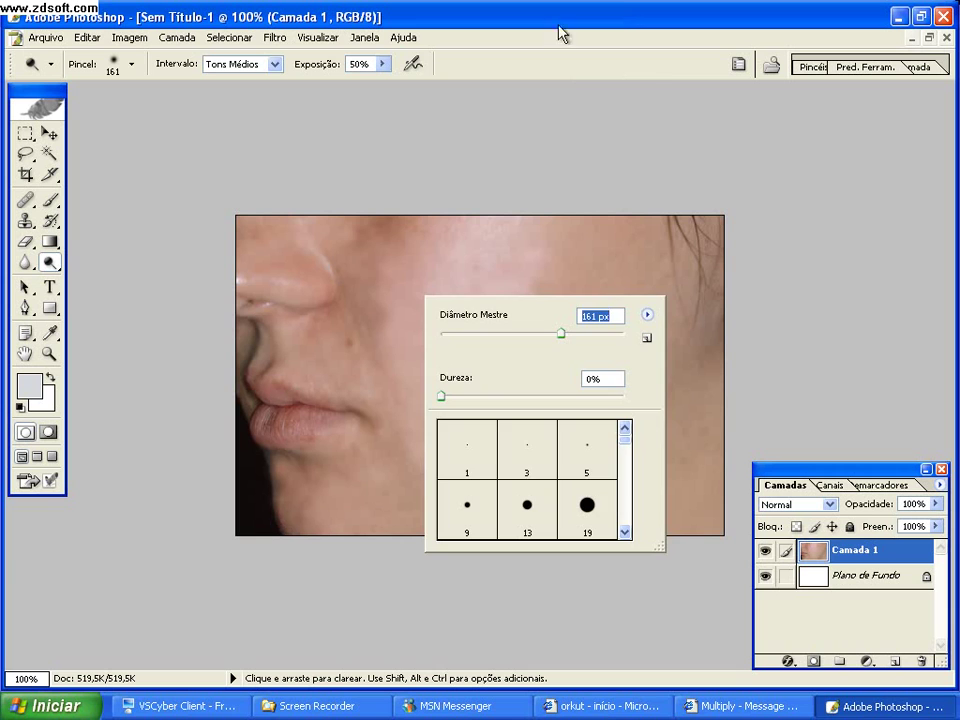
pyautogui.press('Return')
pyautogui.moveTo(336, 221)
pyautogui.mouseDown()
pyautogui.moveTo(424, 293)
pyautogui.moveTo(407, 298)
pyautogui.mouseUp()
# Lighten the cheek toward the upper right at 106 px, then set the brush to 169 px.
pyautogui.rightClick(412, 306)
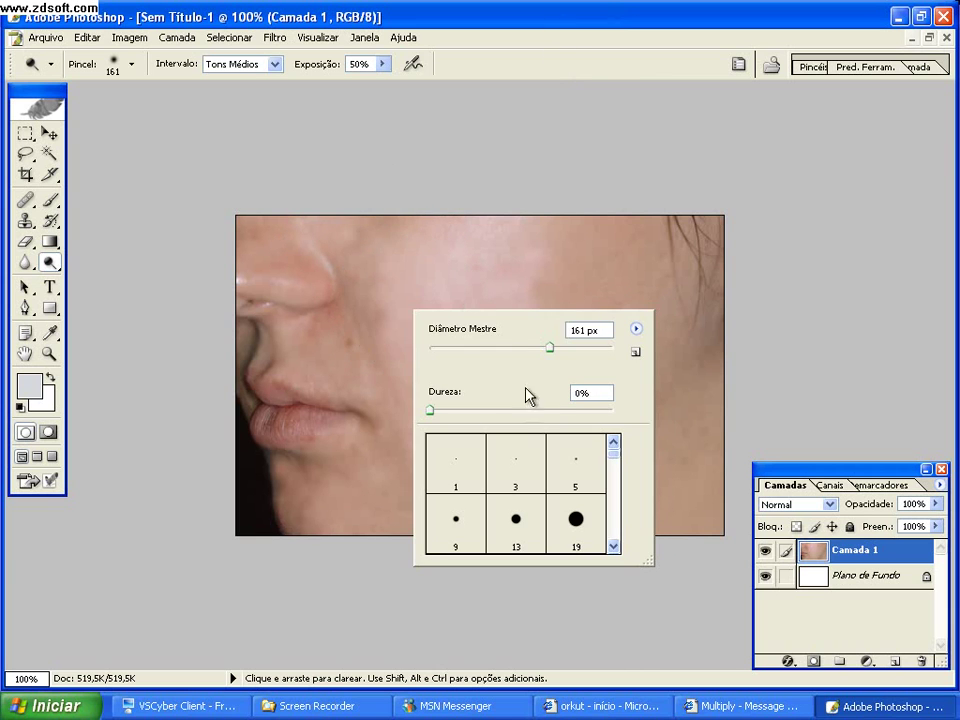
pyautogui.press('Return')
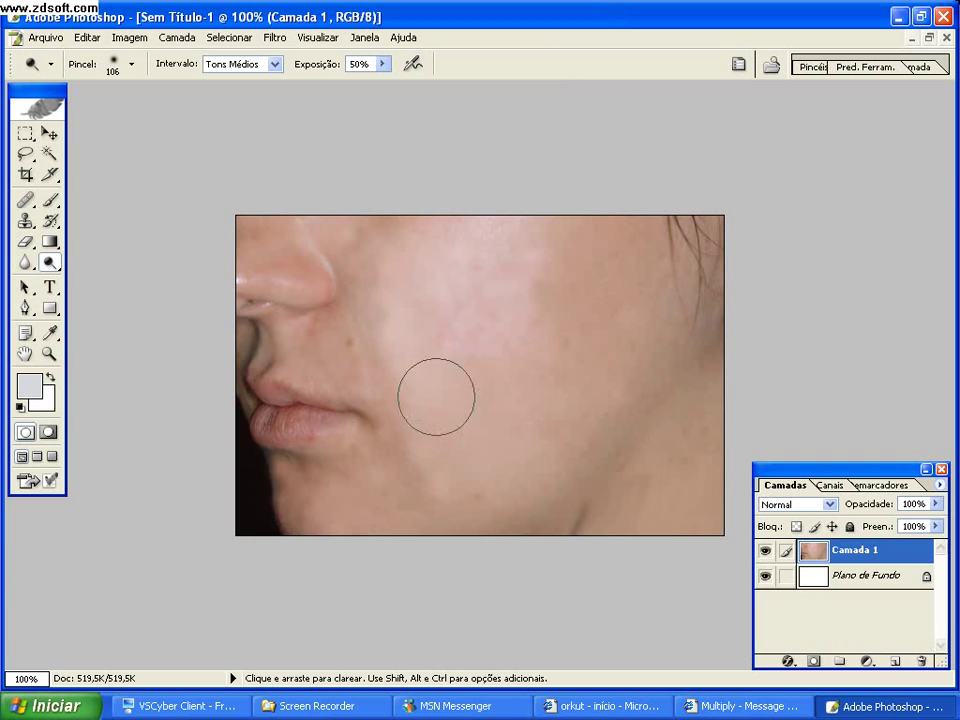
pyautogui.moveTo(392, 312)
pyautogui.mouseDown()
pyautogui.moveTo(373, 259)
pyautogui.moveTo(549, 229)
pyautogui.moveTo(617, 231)
pyautogui.moveTo(566, 264)
pyautogui.mouseUp()
pyautogui.rightClick(707, 375)
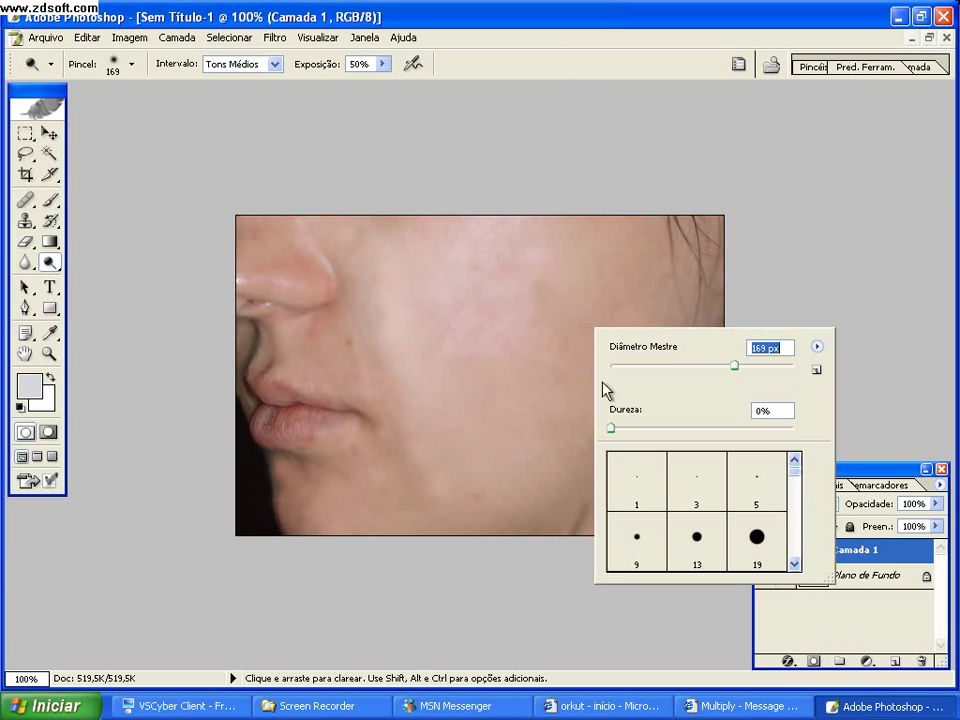
pyautogui.press('Return')
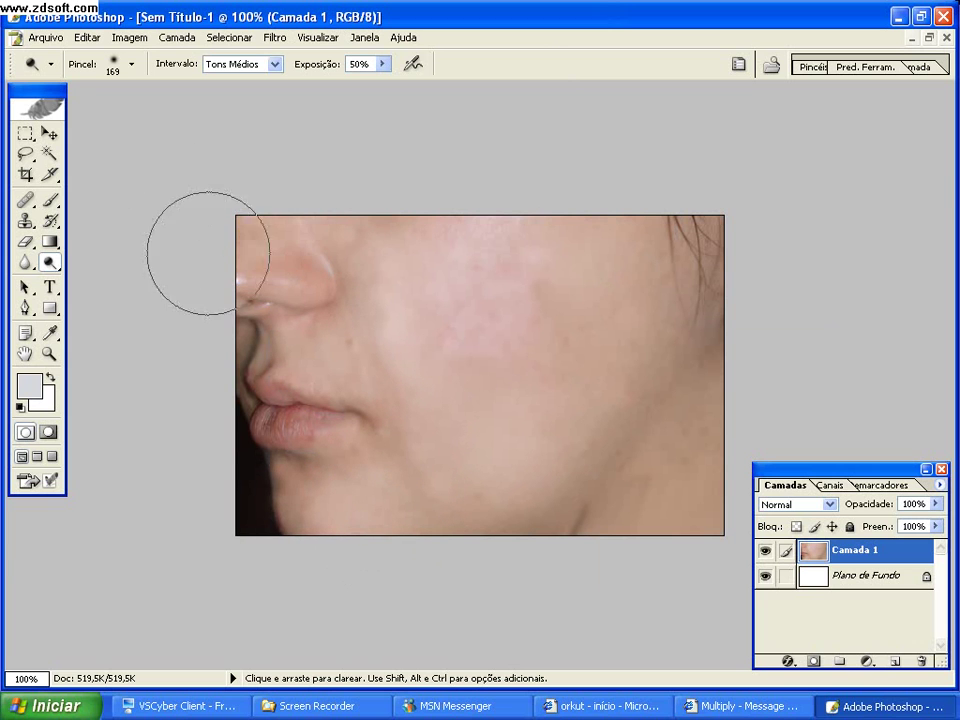
# Resize the Dodge brush through 53, 82 and 97 px while lightening the lower cheek.
pyautogui.rightClick(508, 372)
pyautogui.click(578, 427)
pyautogui.press('Return')
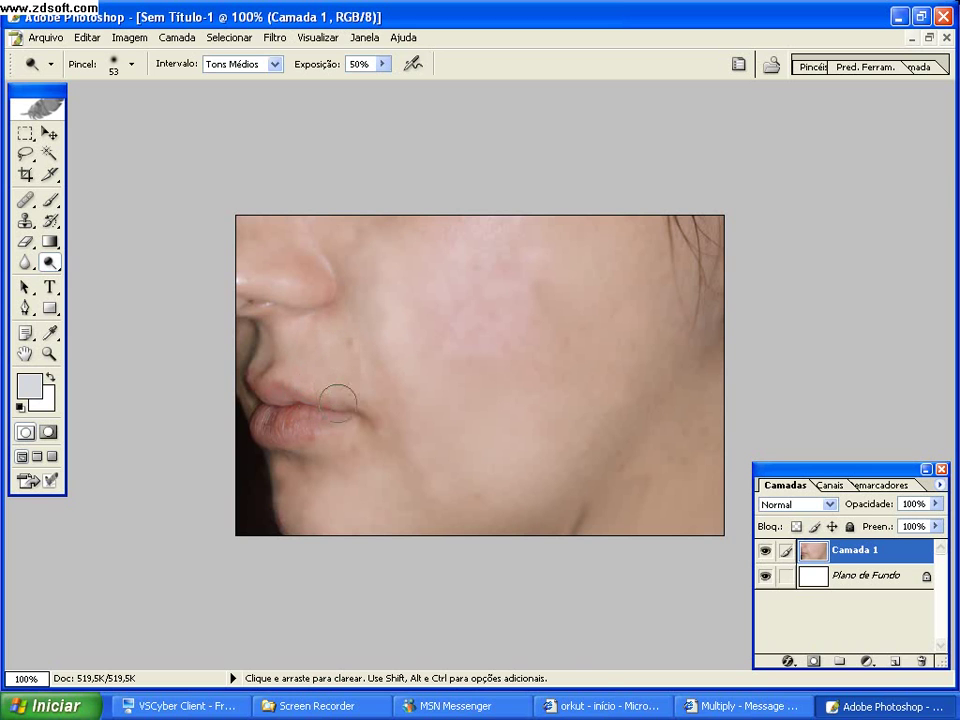
pyautogui.rightClick(451, 497)
pyautogui.moveTo(527, 461); pyautogui.dragTo(555, 461)
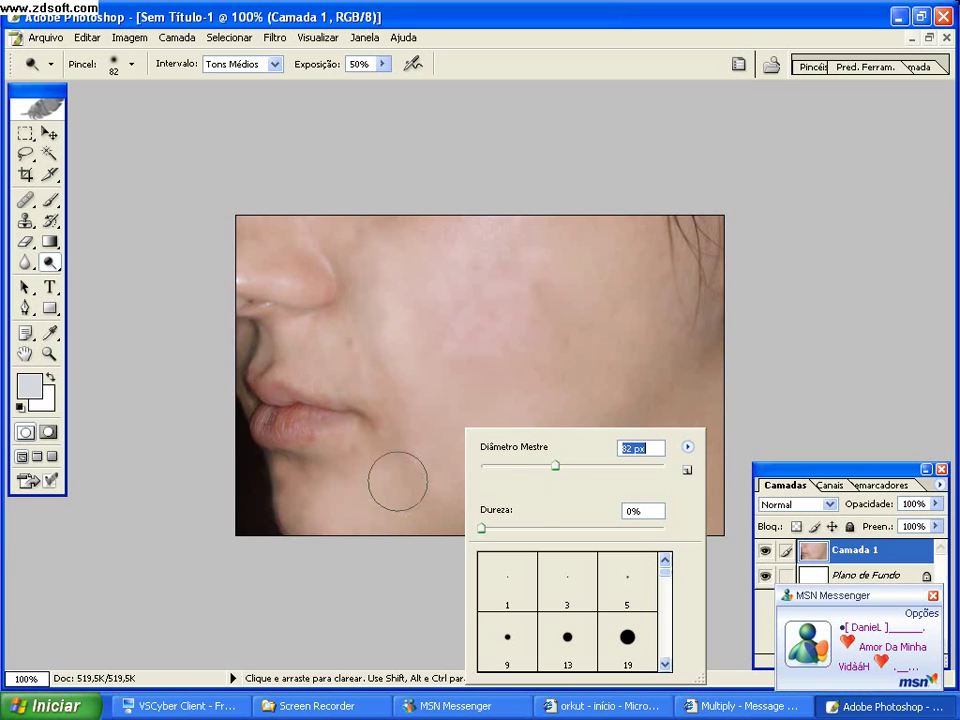
pyautogui.click(411, 490)
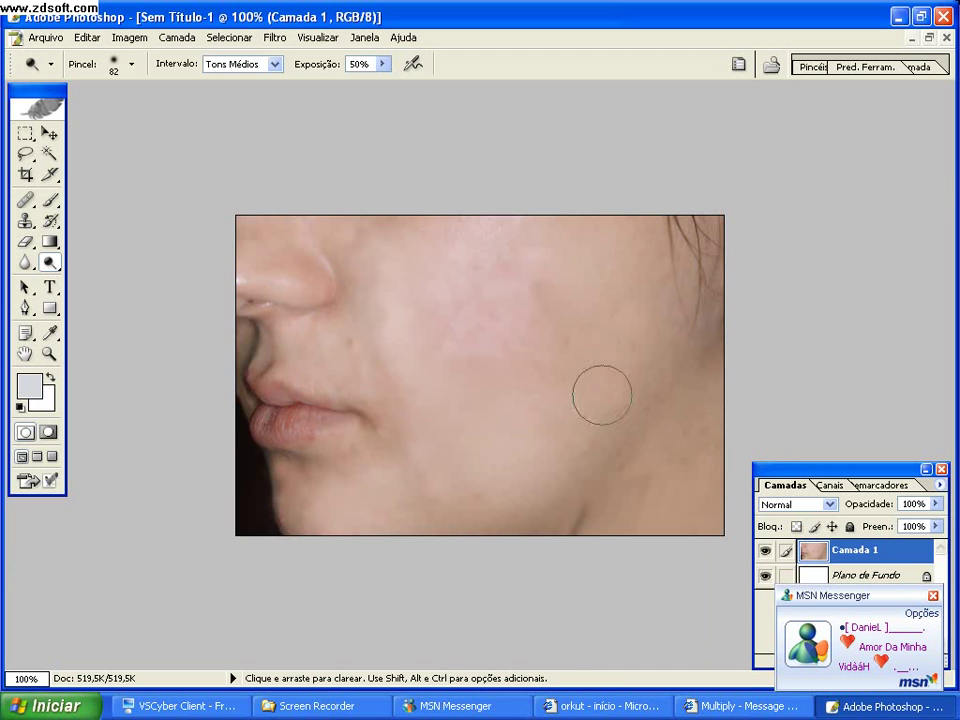
pyautogui.rightClick(535, 384)
pyautogui.click(491, 435)
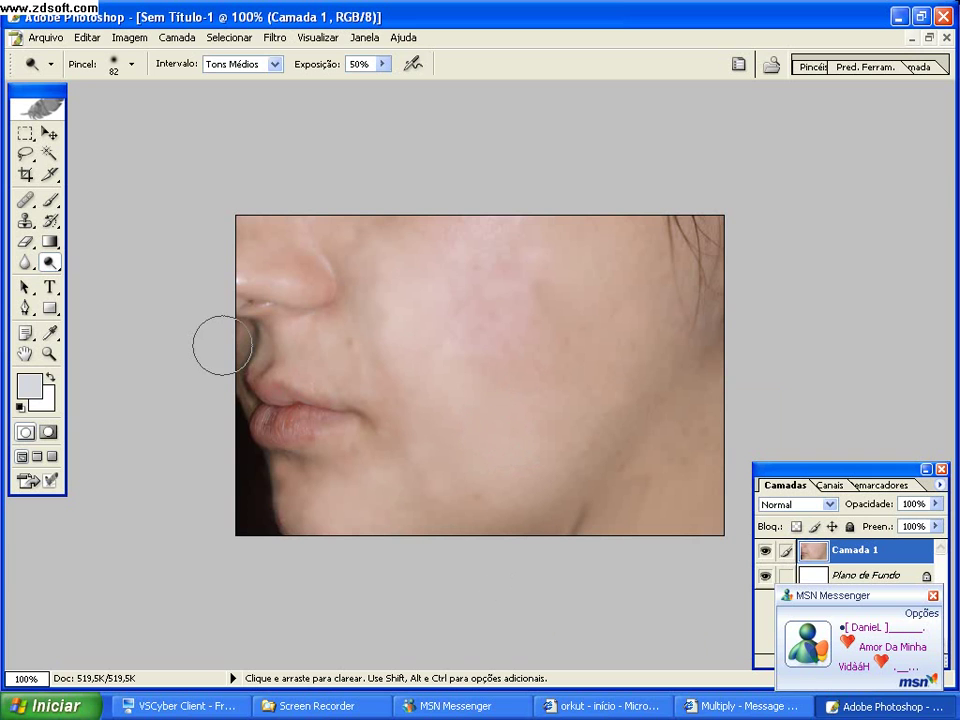
pyautogui.rightClick(674, 419)
pyautogui.press('Return')
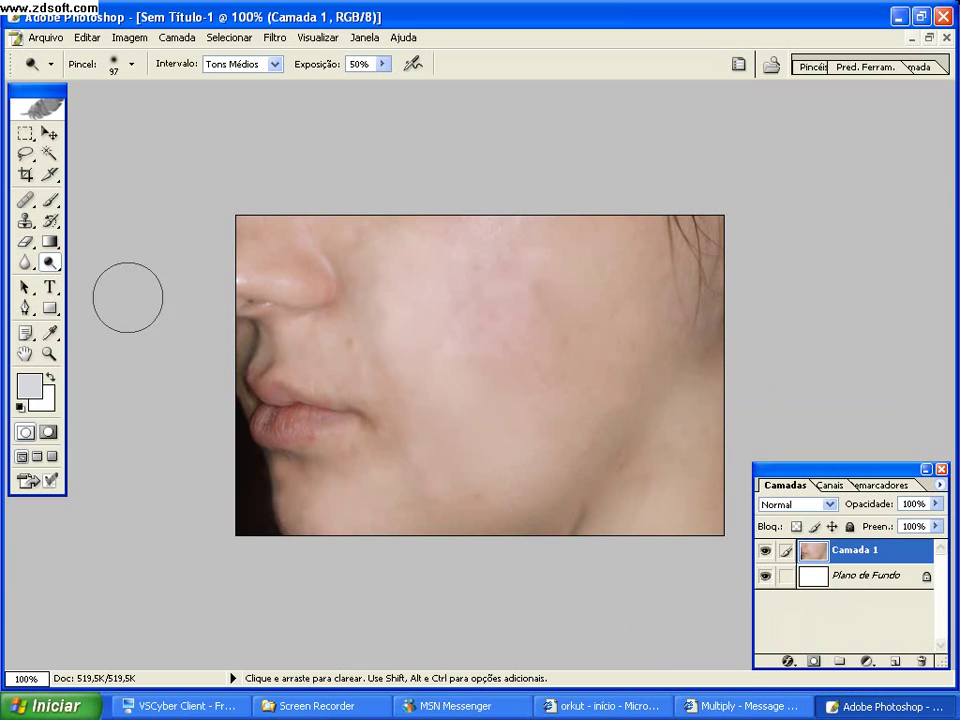
# Return to the Blur tool with a 95 px brush.
pyautogui.click(25, 262)
pyautogui.rightClick(453, 318)
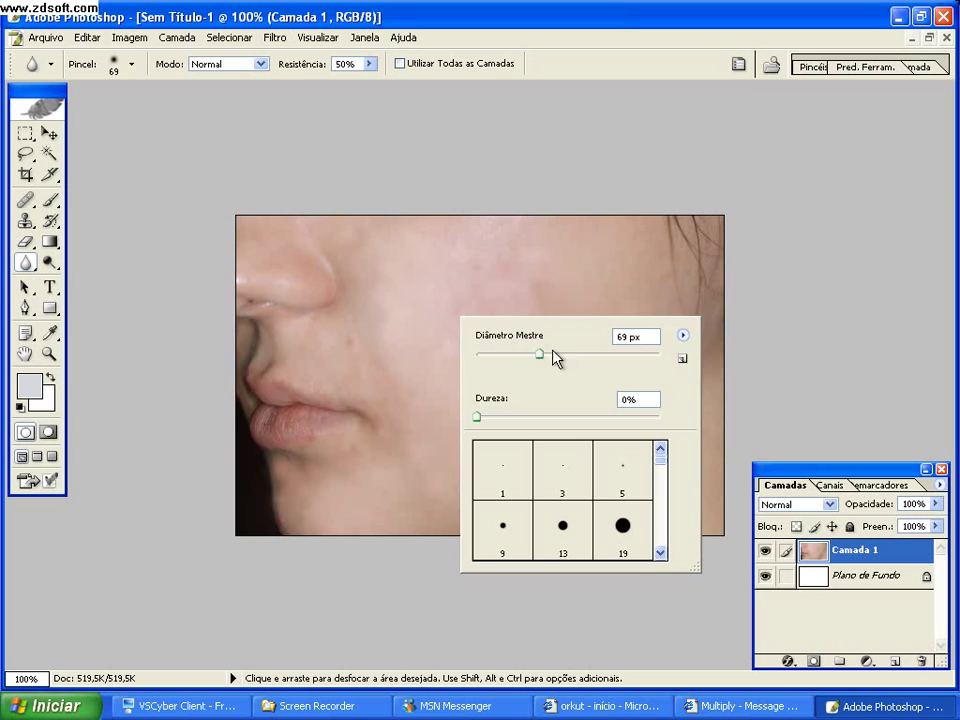
pyautogui.press('Escape')
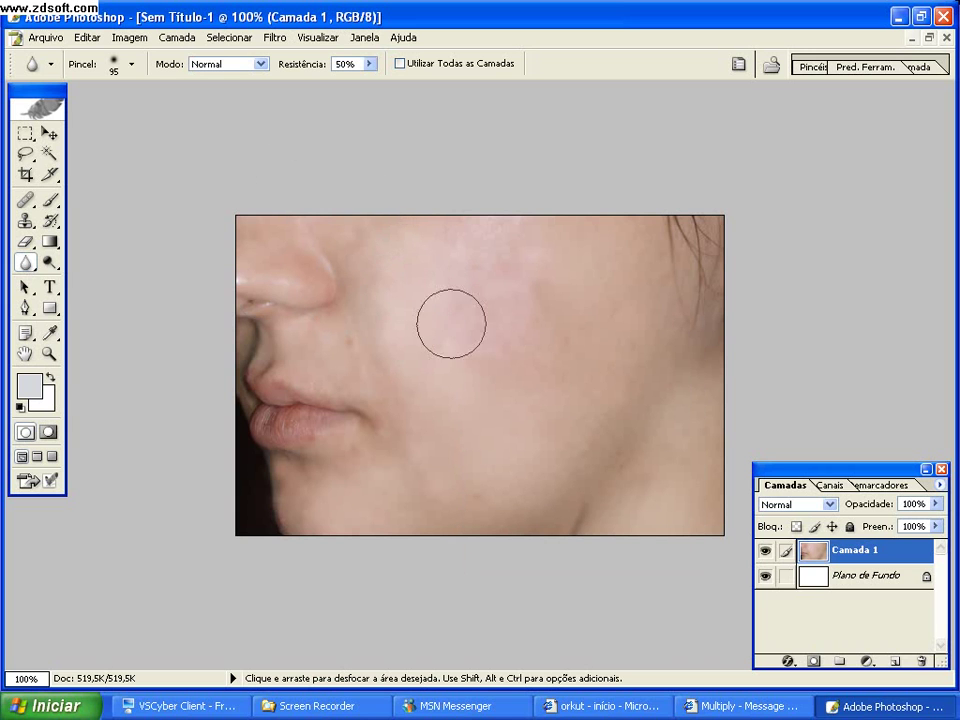